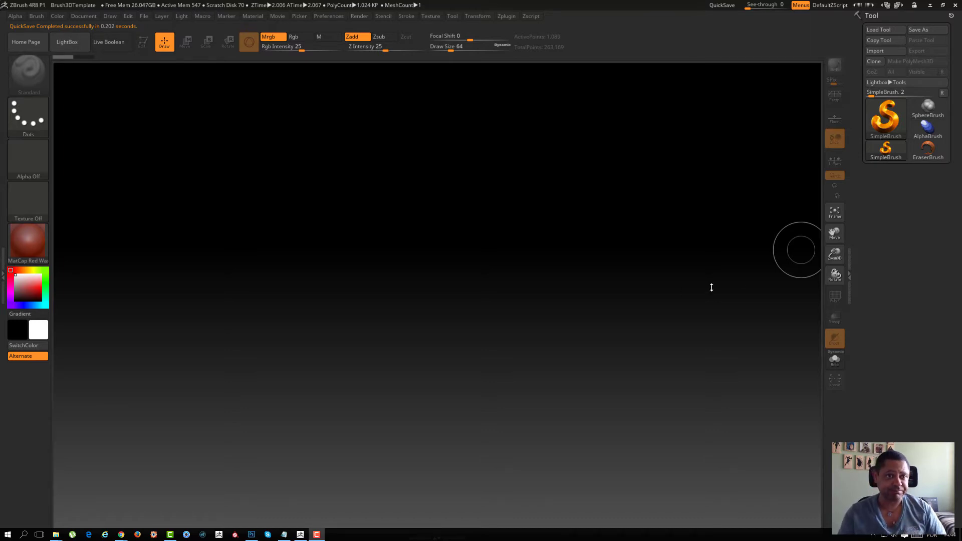
# Draw a Ring3D primitive on the canvas in Edit mode with the MatCap Gray material
pyautogui.click(888, 116)
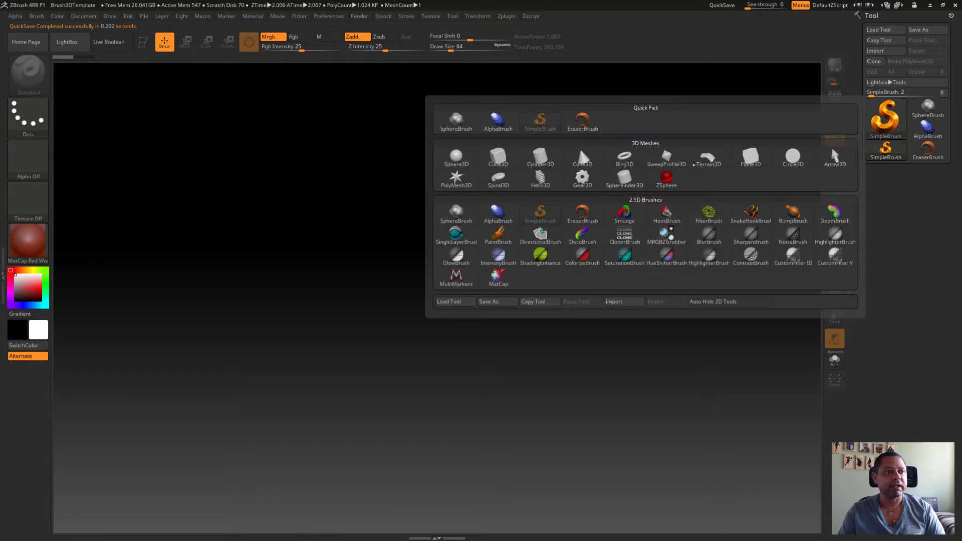
pyautogui.moveTo(498, 179)
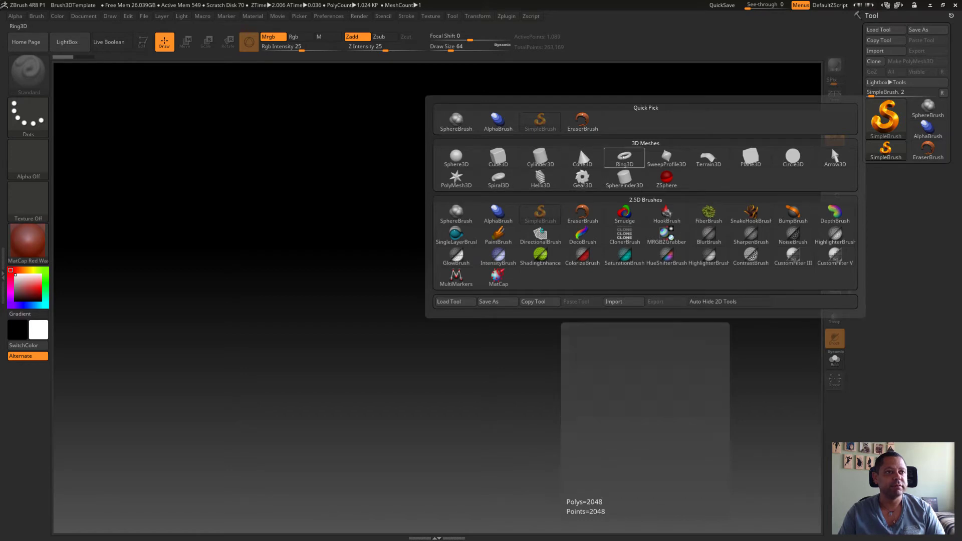
pyautogui.click(624, 156)
pyautogui.moveTo(445, 267)
pyautogui.mouseDown()
pyautogui.moveTo(519, 385)
pyautogui.moveTo(449, 380)
pyautogui.mouseUp()
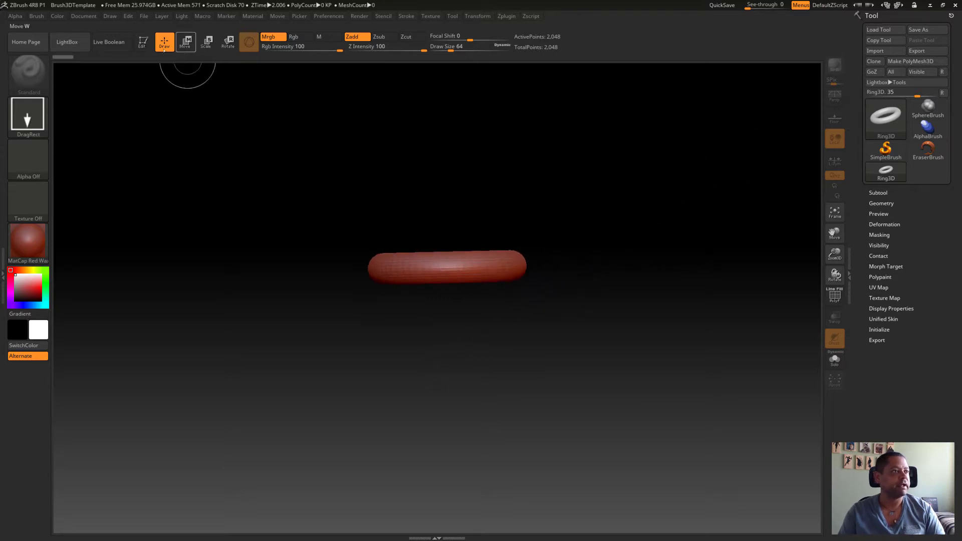
pyautogui.press('t')
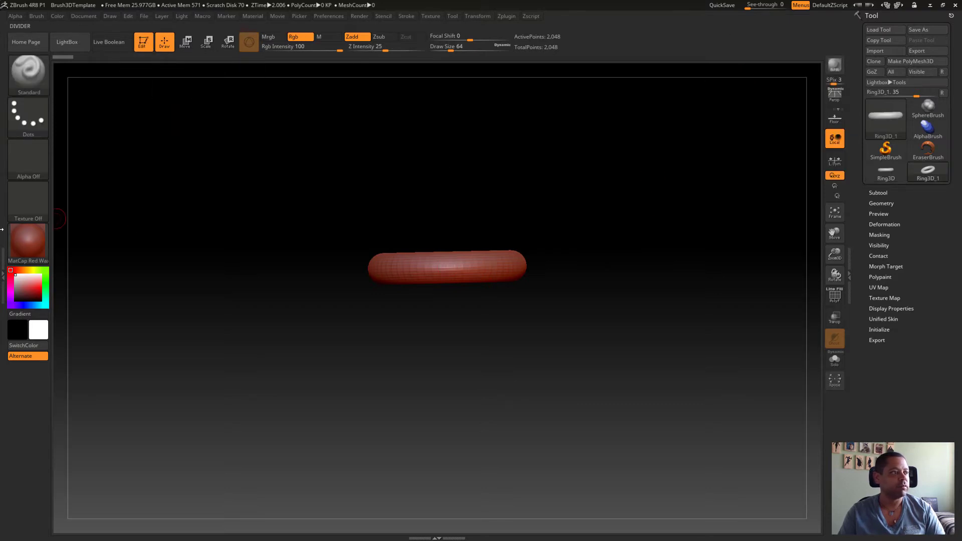
pyautogui.click(27, 240)
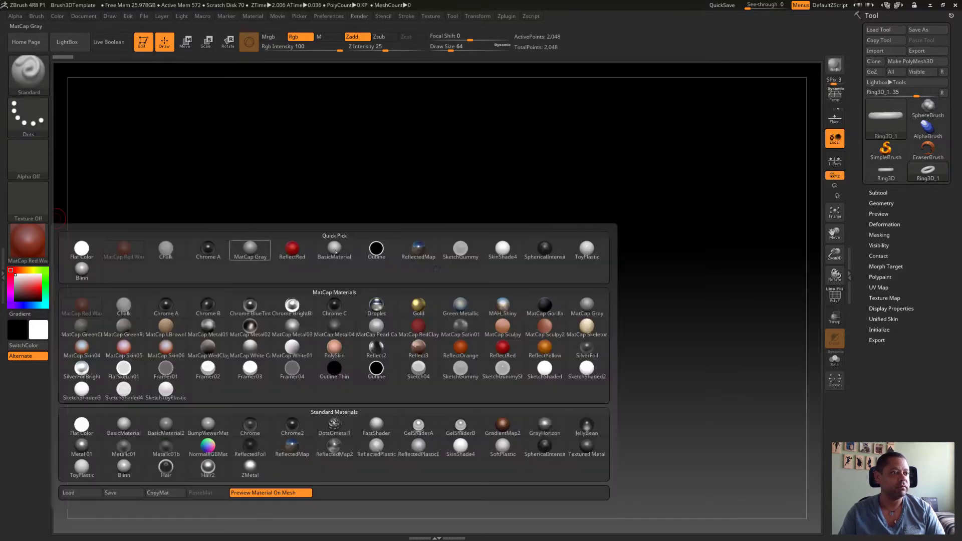
pyautogui.click(580, 305)
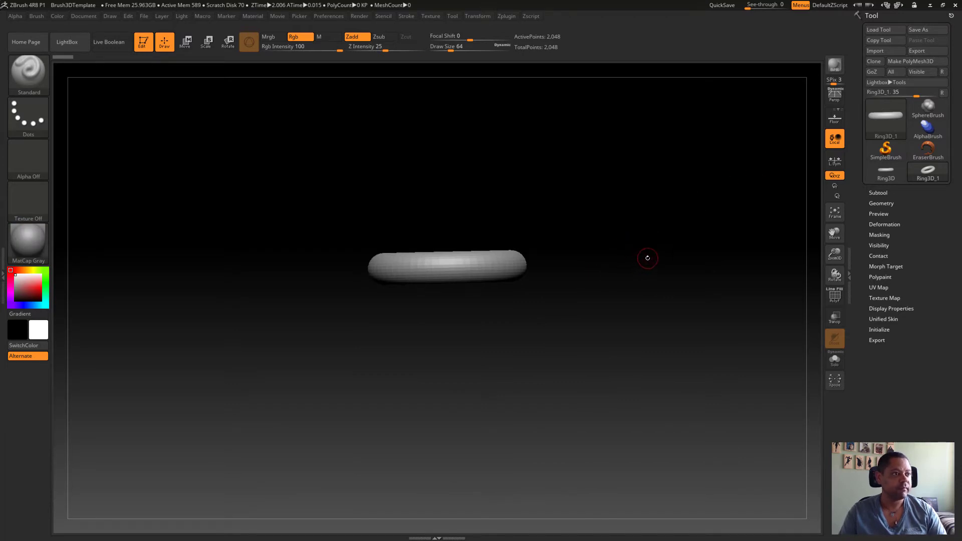
# Rotate the ring to face the viewer and convert it to polymesh PM3D_Ring3D_1
pyautogui.press('w')
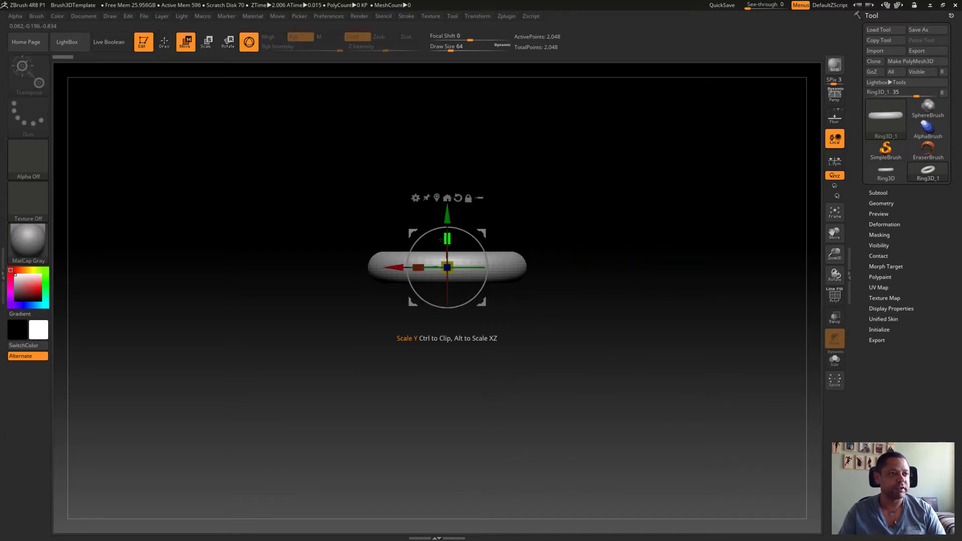
pyautogui.moveTo(440, 240); pyautogui.dragTo(450, 311)
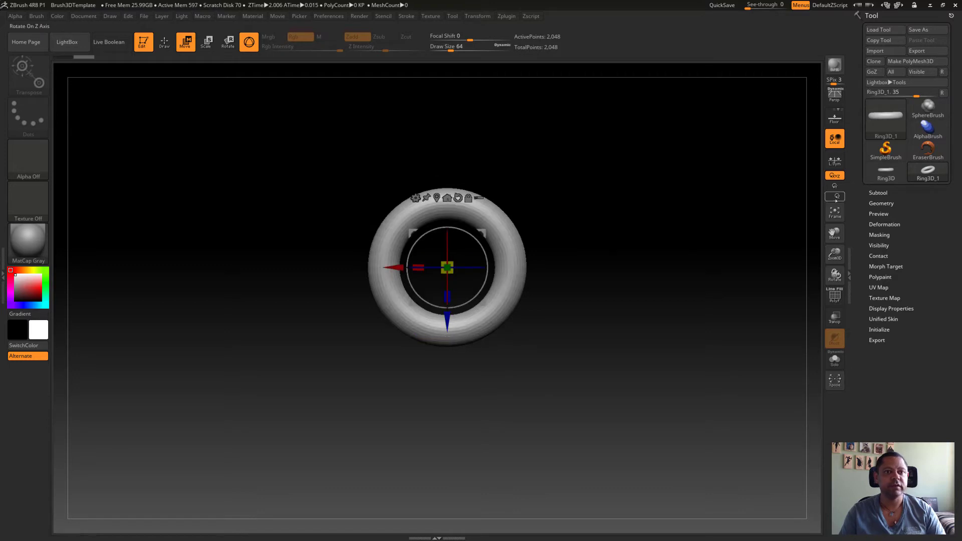
pyautogui.click(917, 61)
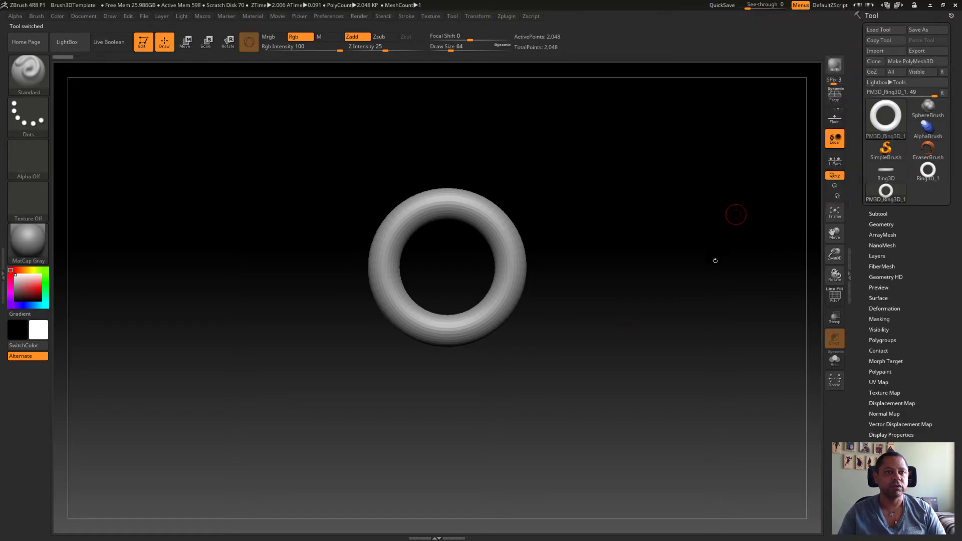
pyautogui.click(895, 123)
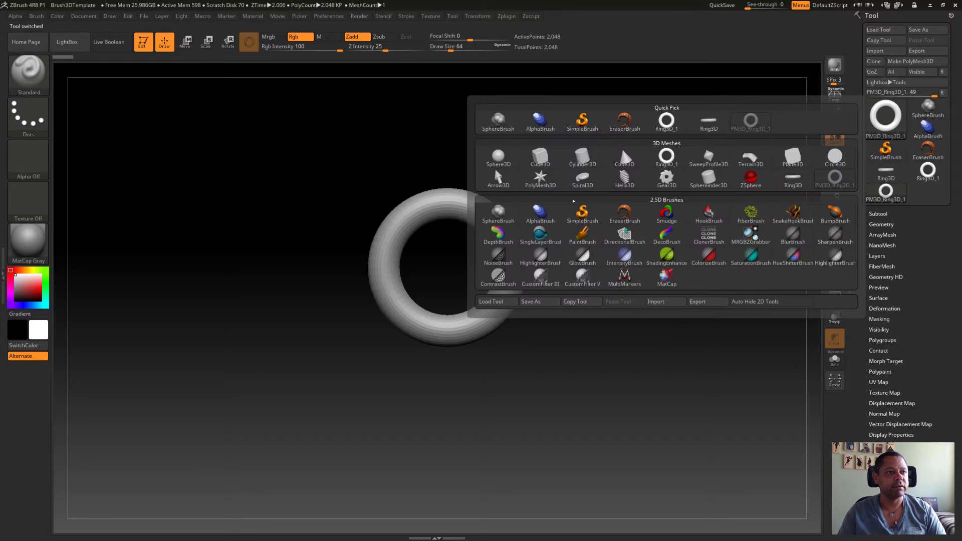
# Switch to the PolyMesh3D star, then to Gear3D, with Edit mode turned off
pyautogui.click(540, 178)
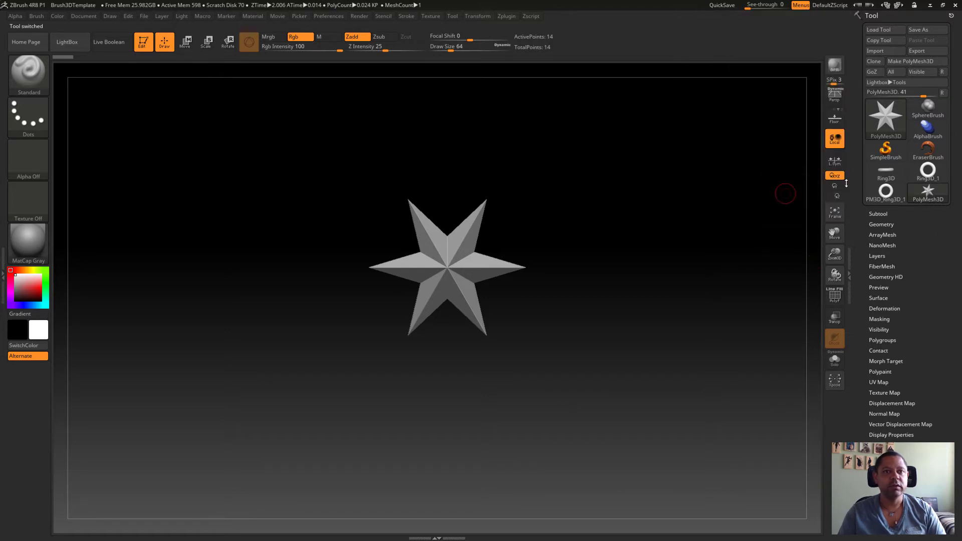
pyautogui.click(886, 118)
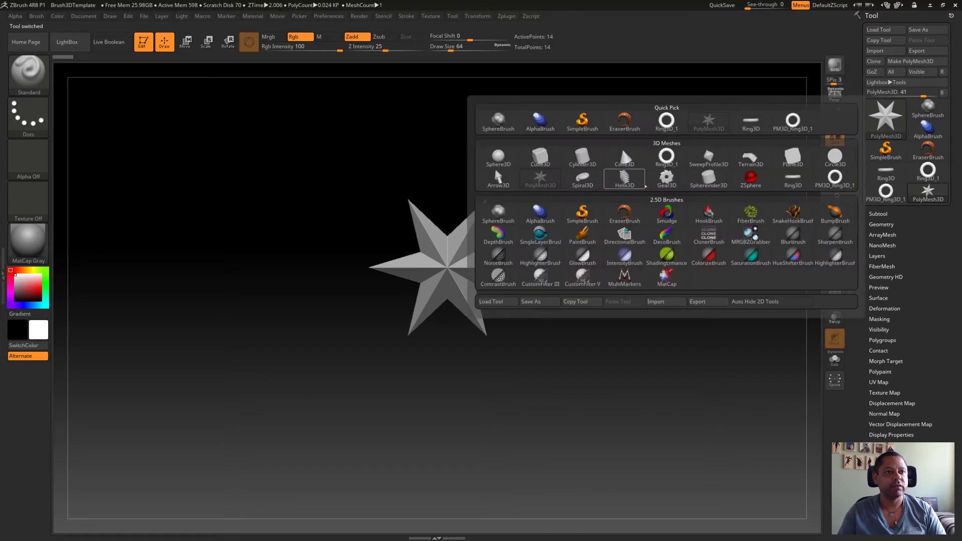
pyautogui.moveTo(666, 179)
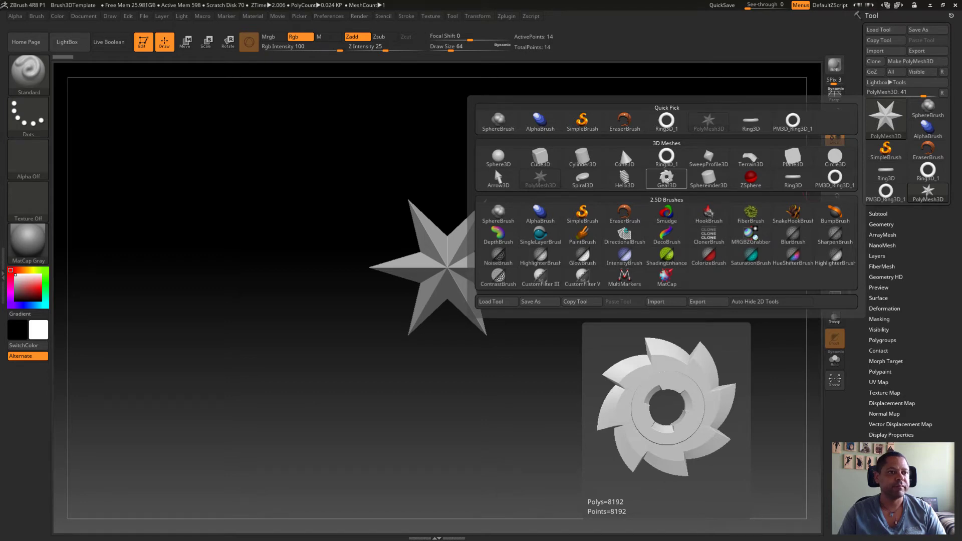
pyautogui.click(668, 179)
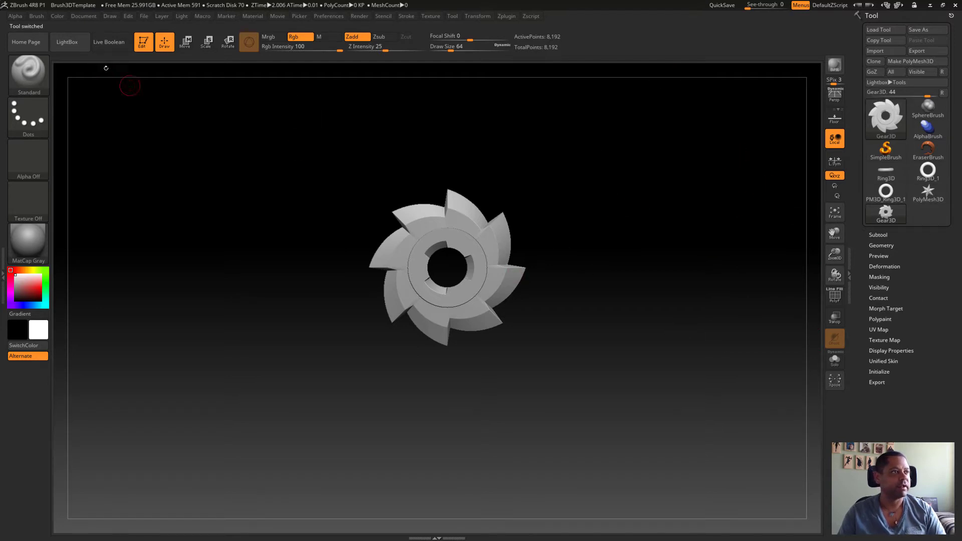
pyautogui.click(143, 42)
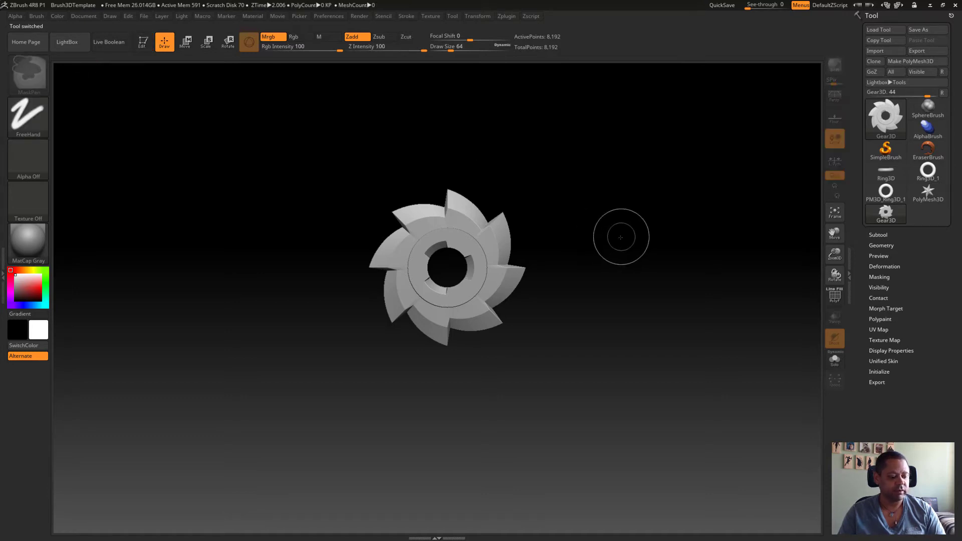
# Paint a test trail of gears, then clear the canvas with Ctrl+N
pyautogui.hotkey('ctrl', 'n')
pyautogui.moveTo(531, 243); pyautogui.dragTo(559, 303)
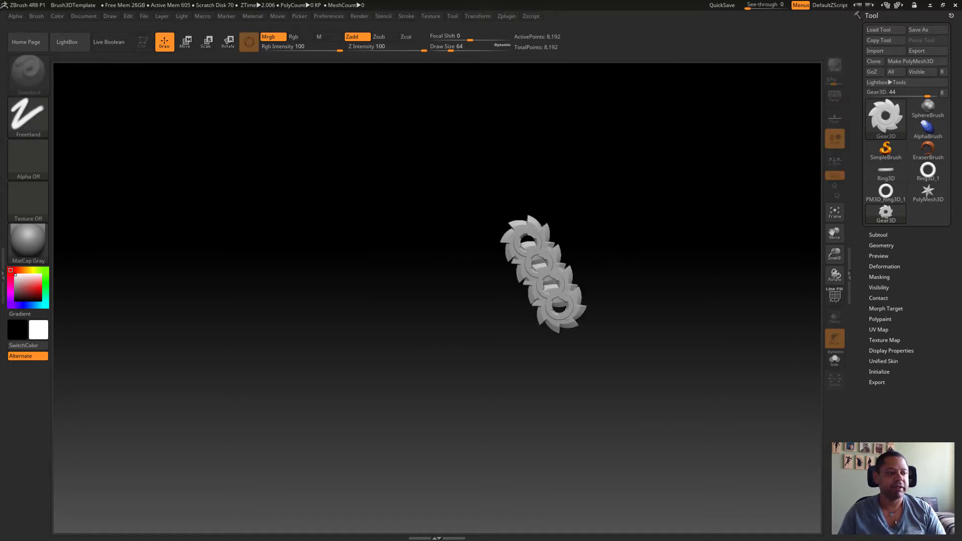
pyautogui.hotkey('ctrl', 'n')
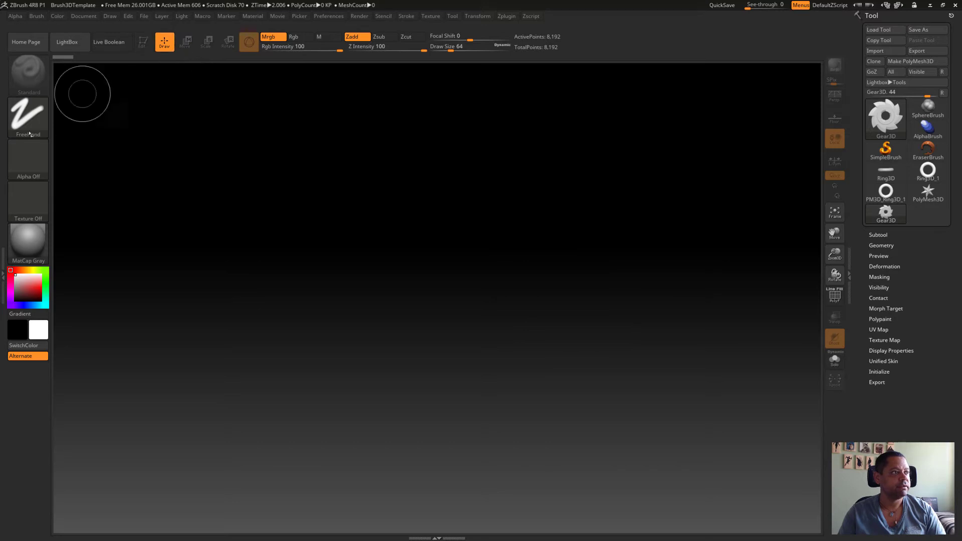
pyautogui.click(28, 118)
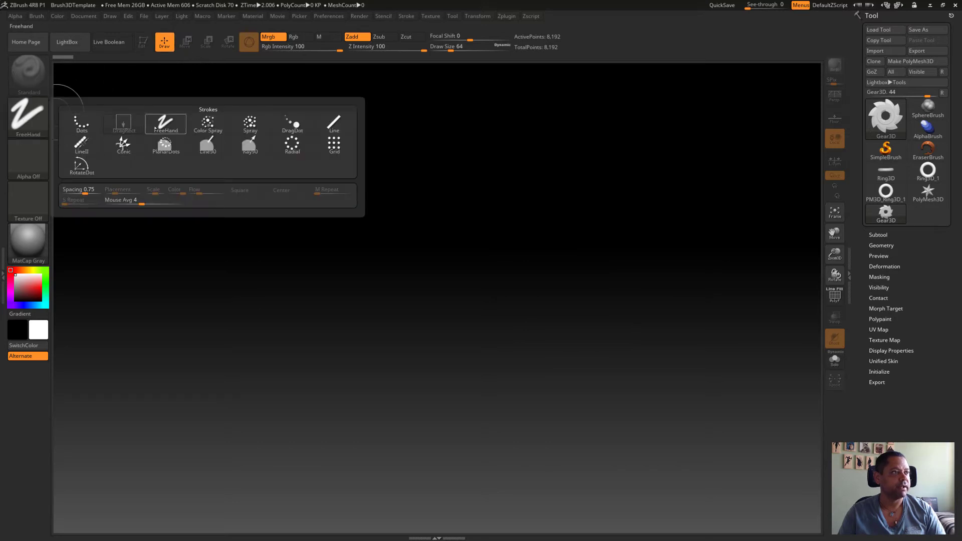
pyautogui.click(165, 123)
# Switch the stroke to DragRect, draw and clear one gear, then open LightBox's Project files
pyautogui.click(28, 117)
pyautogui.click(247, 144)
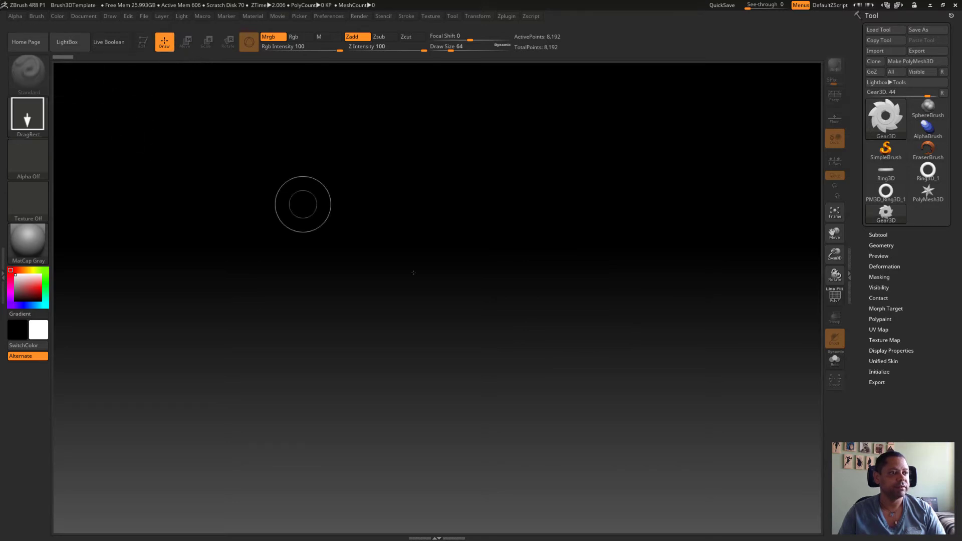
pyautogui.moveTo(437, 279)
pyautogui.mouseDown()
pyautogui.moveTo(514, 349)
pyautogui.moveTo(466, 311)
pyautogui.mouseUp()
pyautogui.press('t')
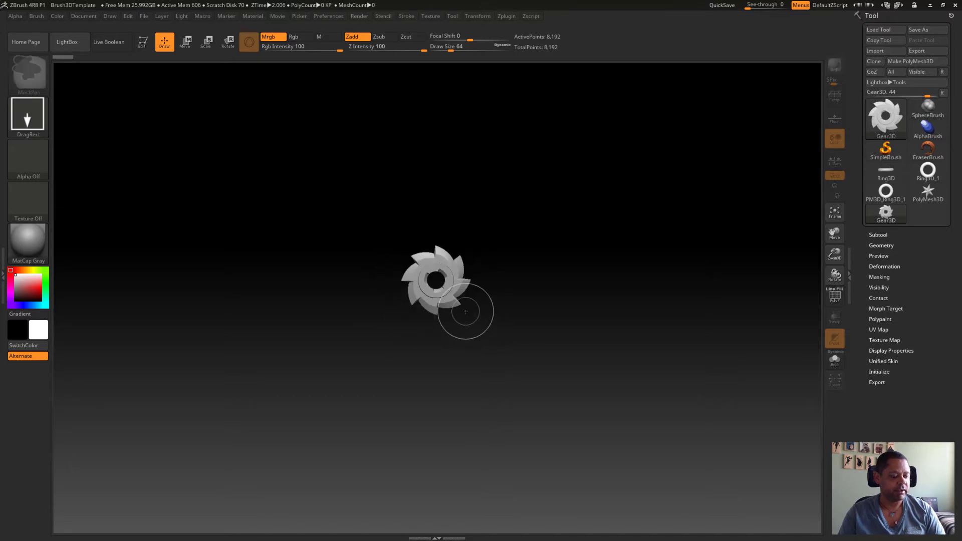
pyautogui.hotkey('ctrl', 'n')
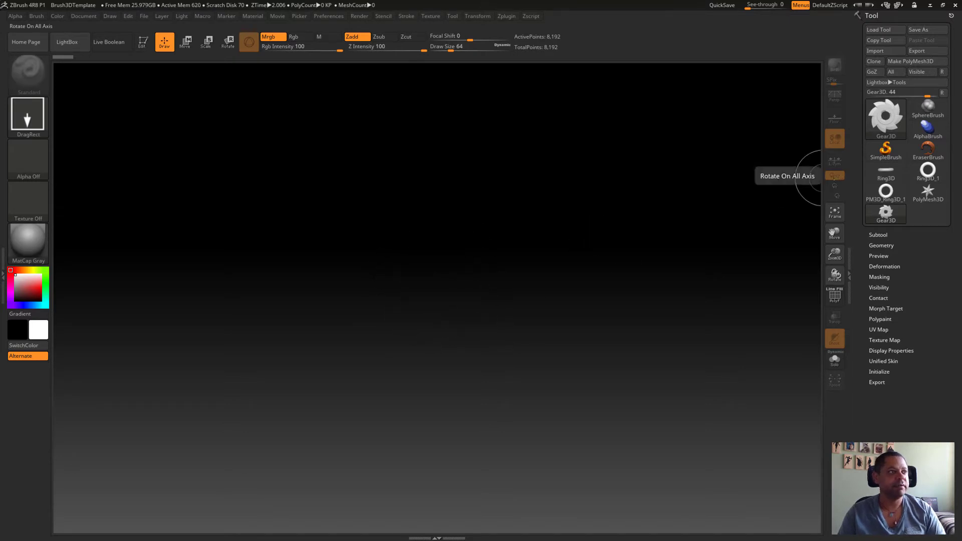
pyautogui.click(68, 42)
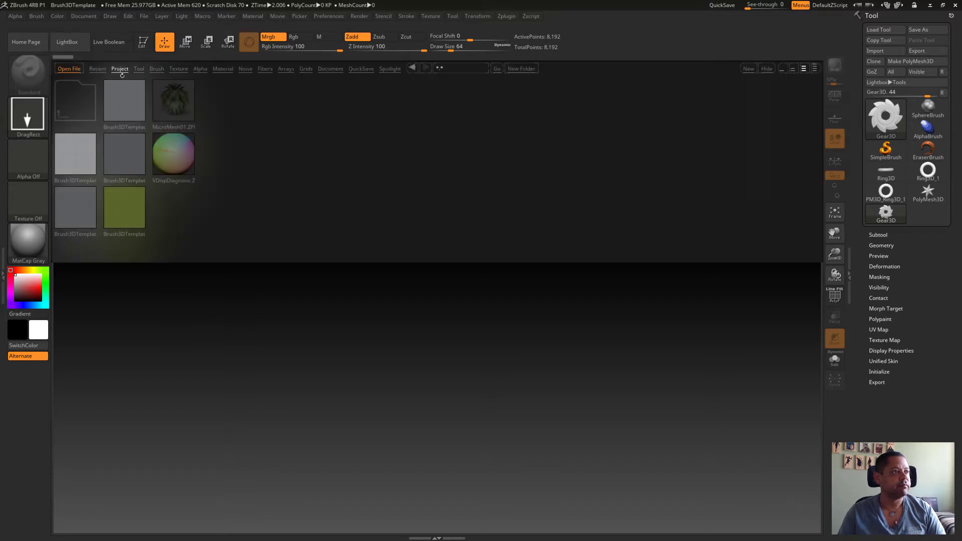
# Open Misc > Brush3DTemplate.ZPR from LightBox without saving current changes
pyautogui.click(70, 106)
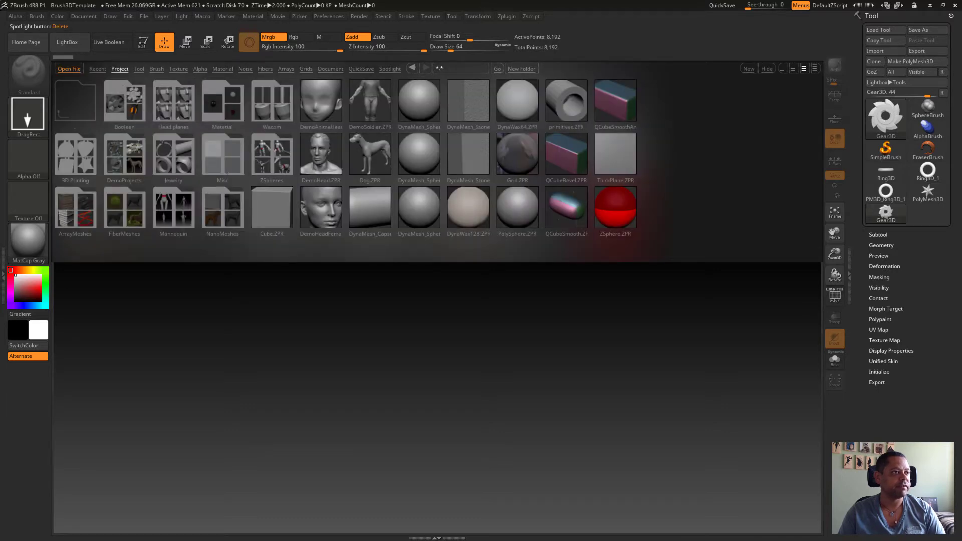
pyautogui.click(223, 164)
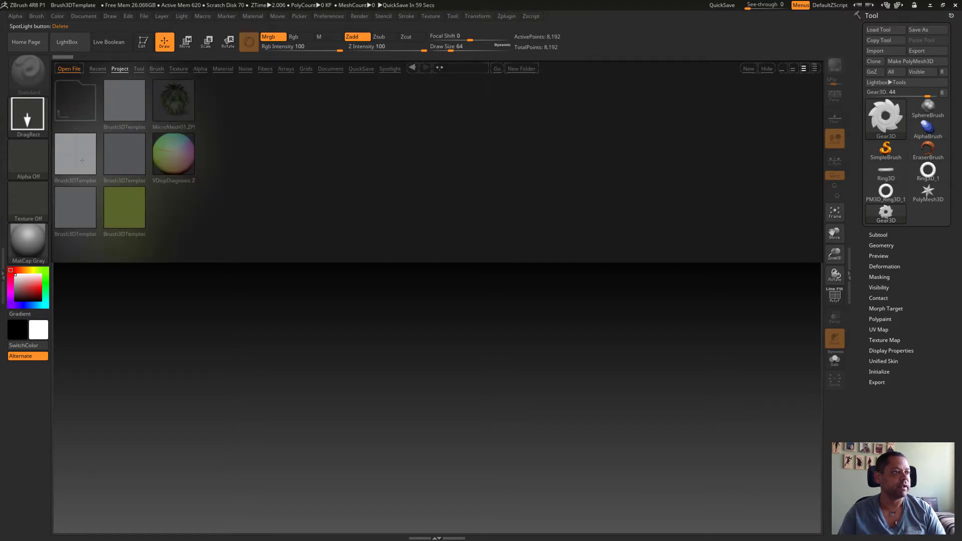
pyautogui.doubleClick(75, 154)
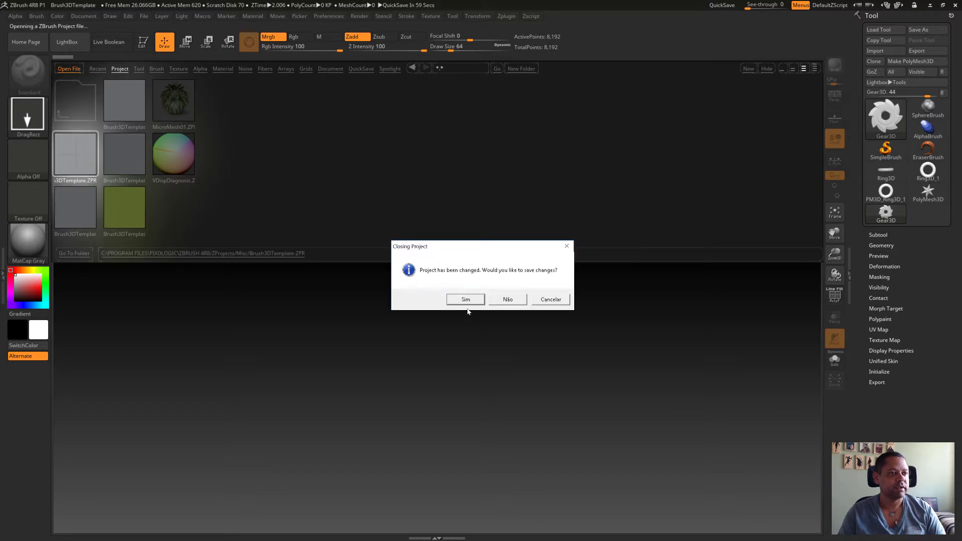
pyautogui.click(509, 299)
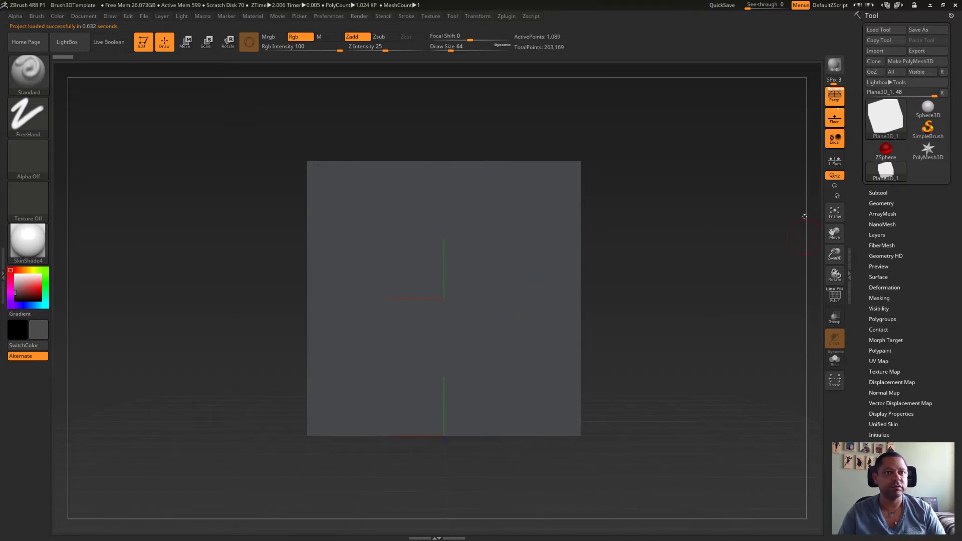
# Turn off perspective and the floor grid, then select the Gear3D tool
pyautogui.click(835, 95)
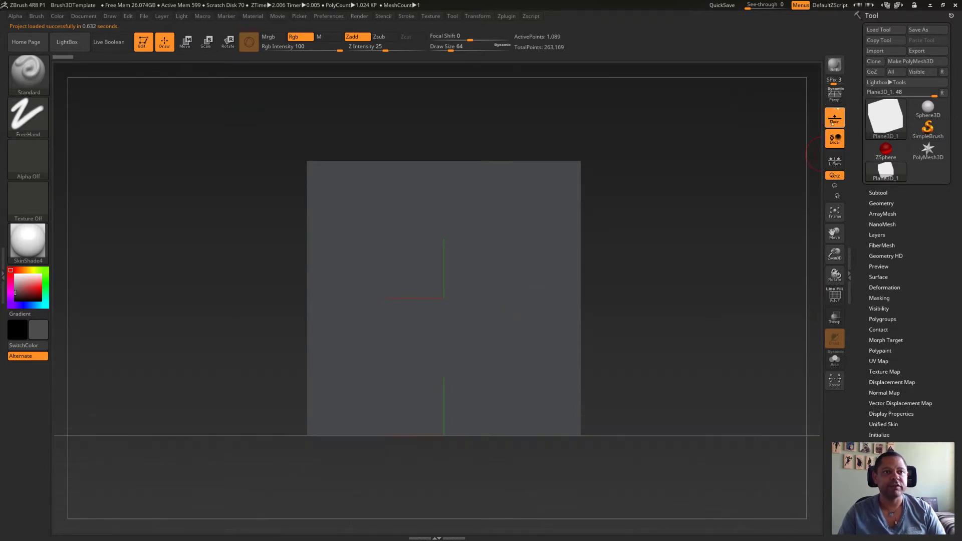
pyautogui.click(835, 118)
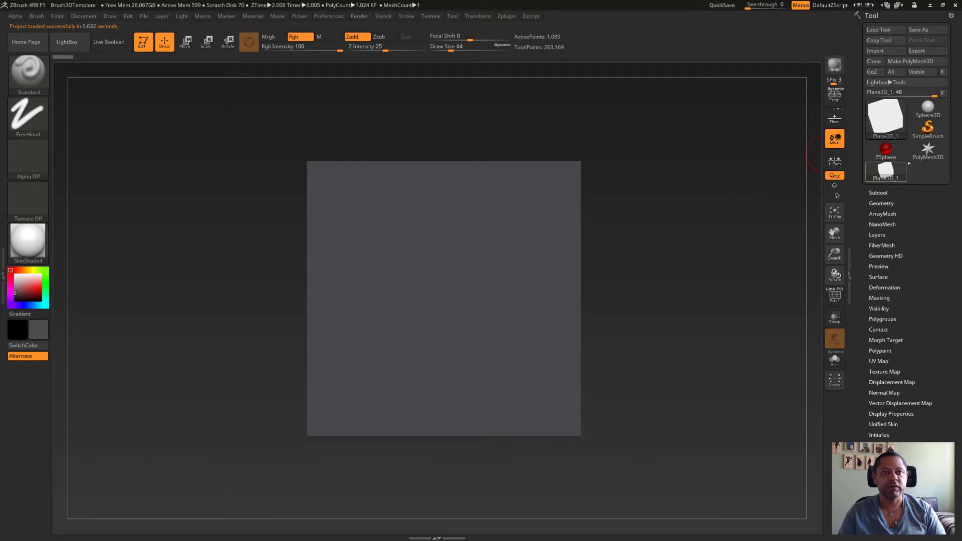
pyautogui.moveTo(927, 151)
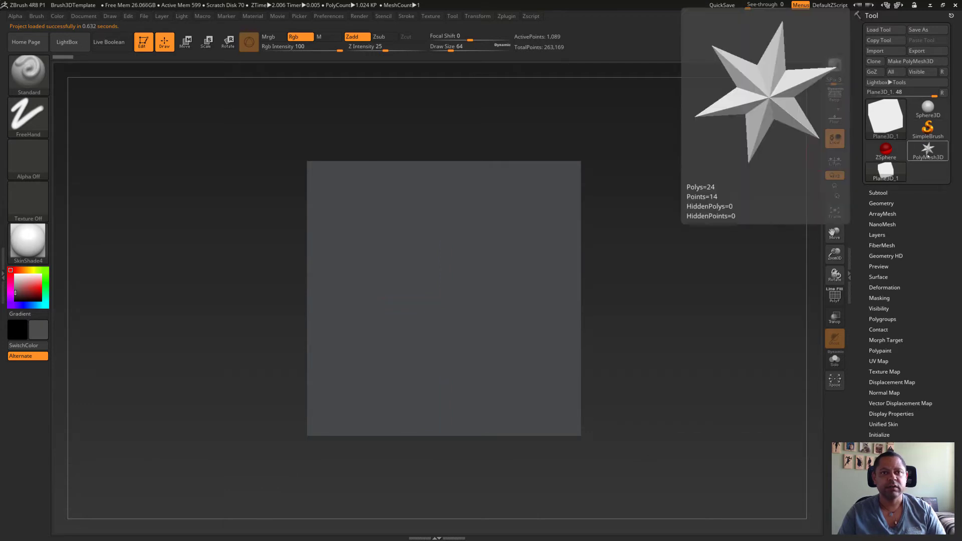
pyautogui.click(887, 119)
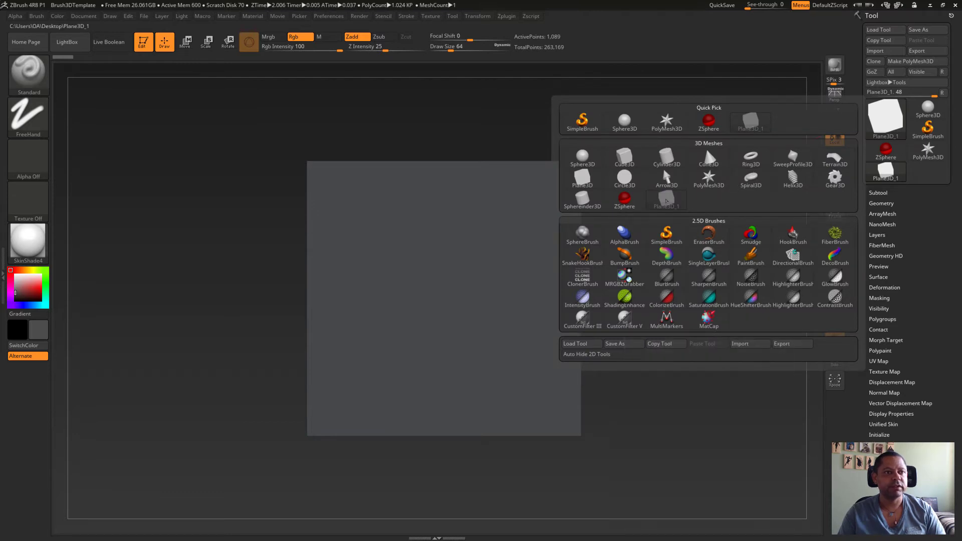
pyautogui.click(826, 182)
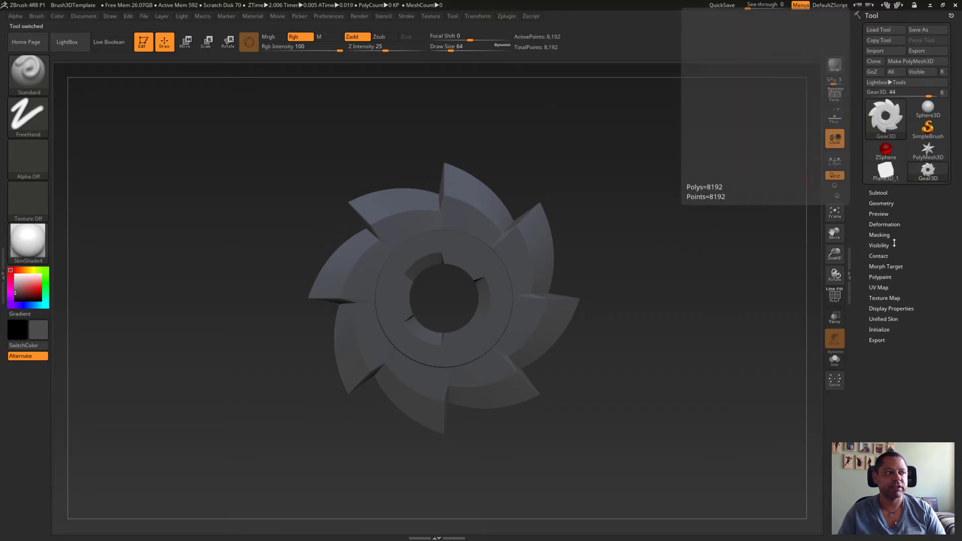
# Apply the MatCap Gray material and set the main colour to white
pyautogui.click(18, 248)
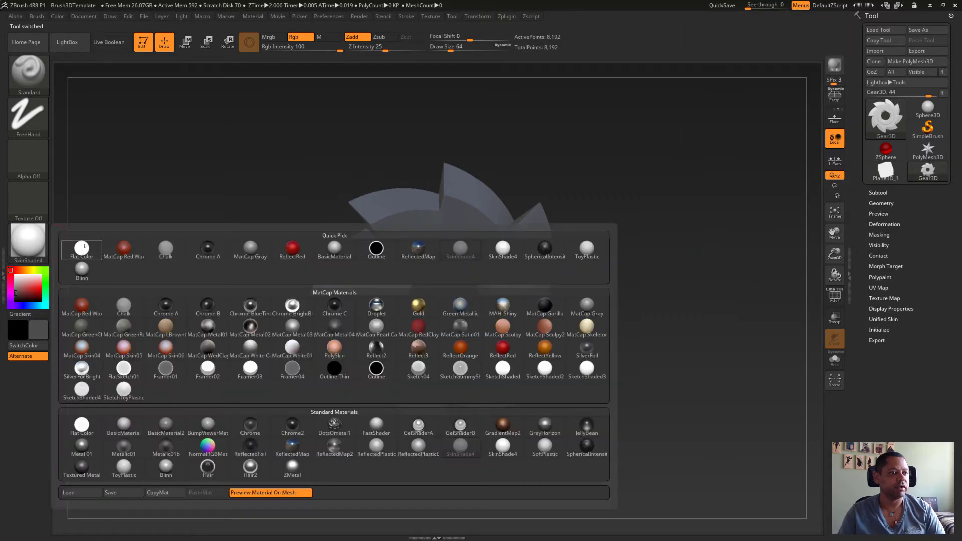
pyautogui.click(580, 309)
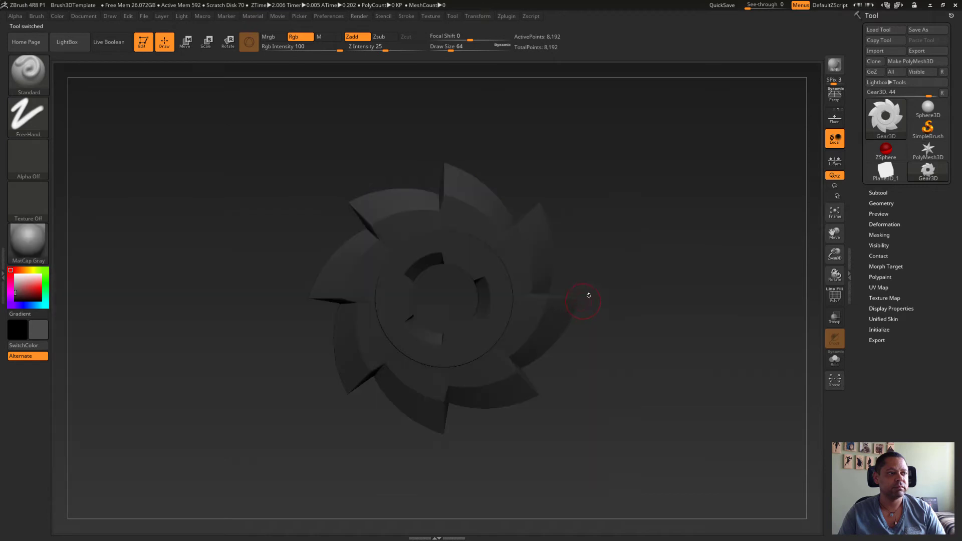
pyautogui.moveTo(24, 287); pyautogui.dragTo(15, 275)
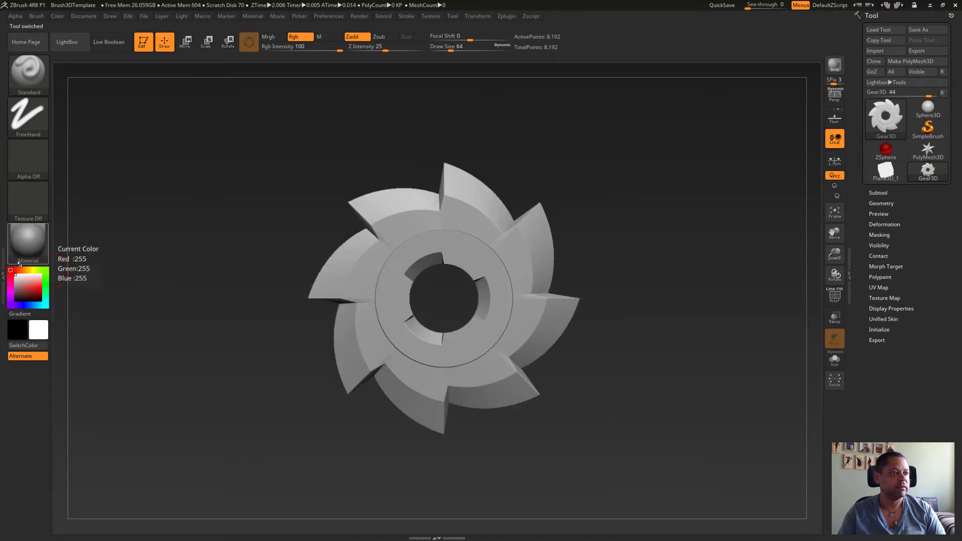
pyautogui.click(887, 120)
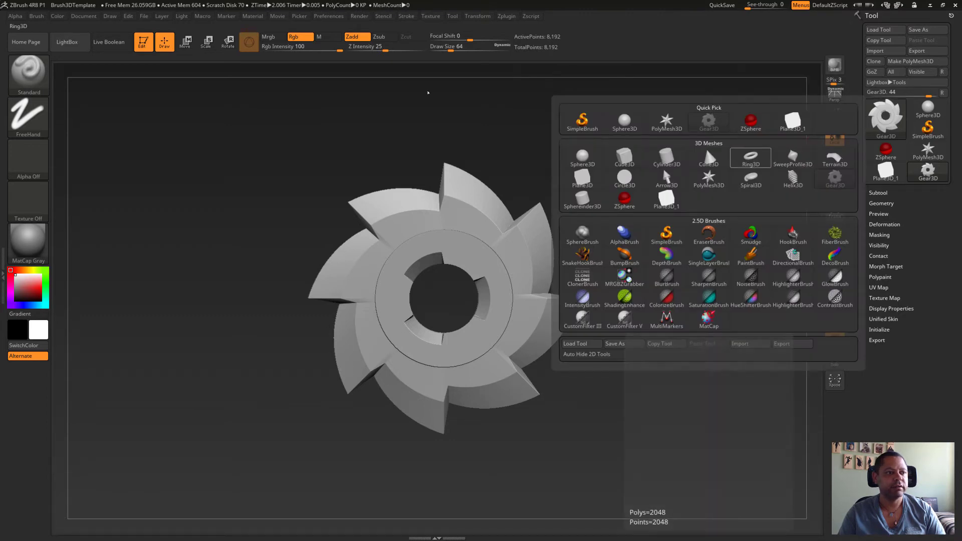
# Rotate Ring3D 85° on X, make it a PolyMesh3D, then reselect Plane3D_1
pyautogui.click(751, 157)
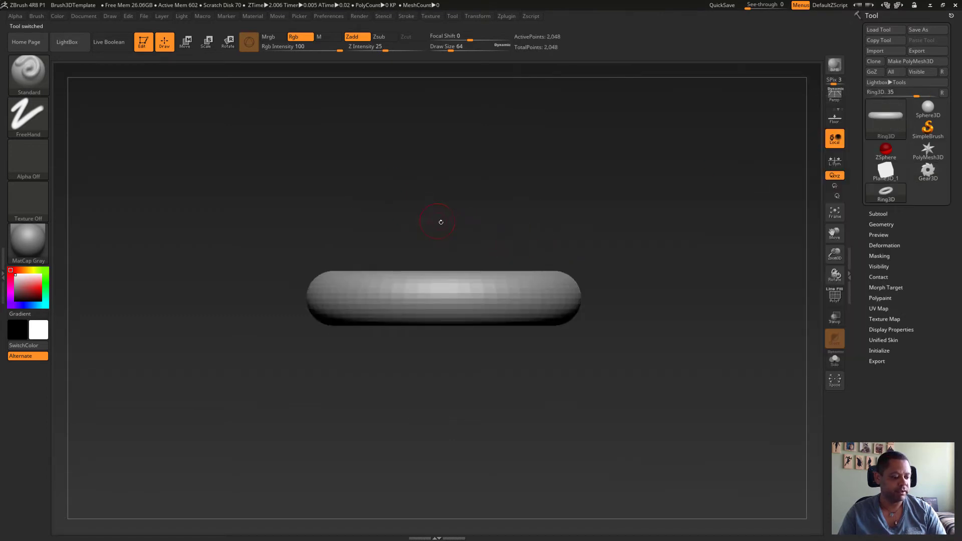
pyautogui.press('w')
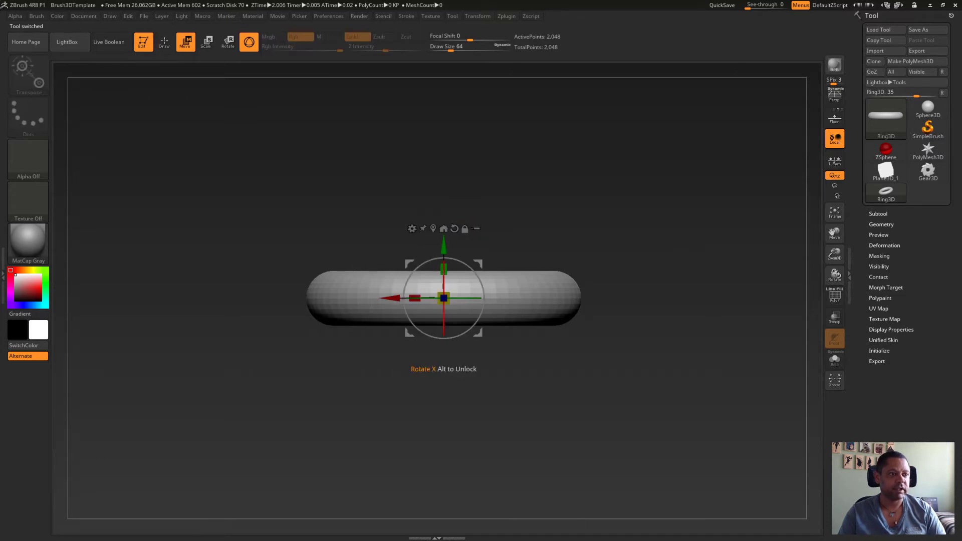
pyautogui.moveTo(443, 333); pyautogui.dragTo(443, 336)
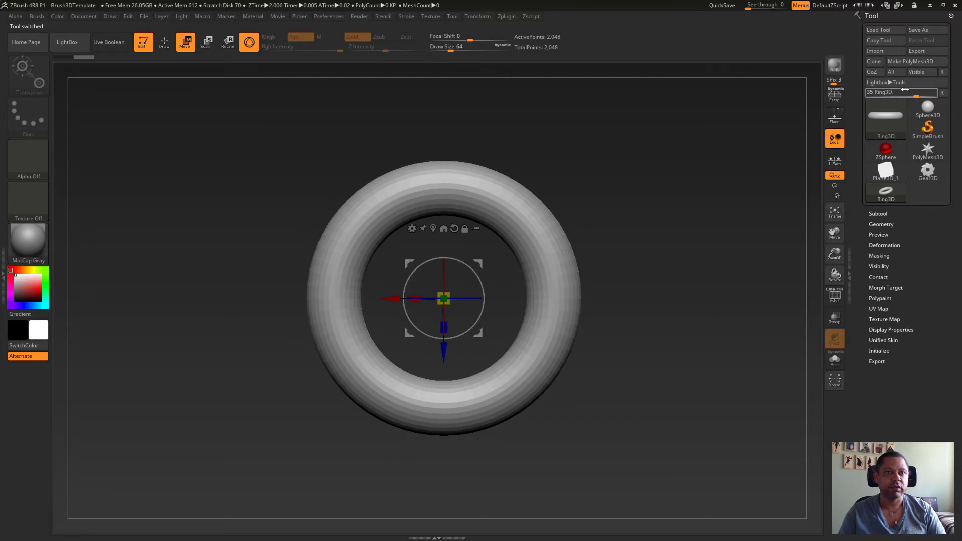
pyautogui.click(911, 62)
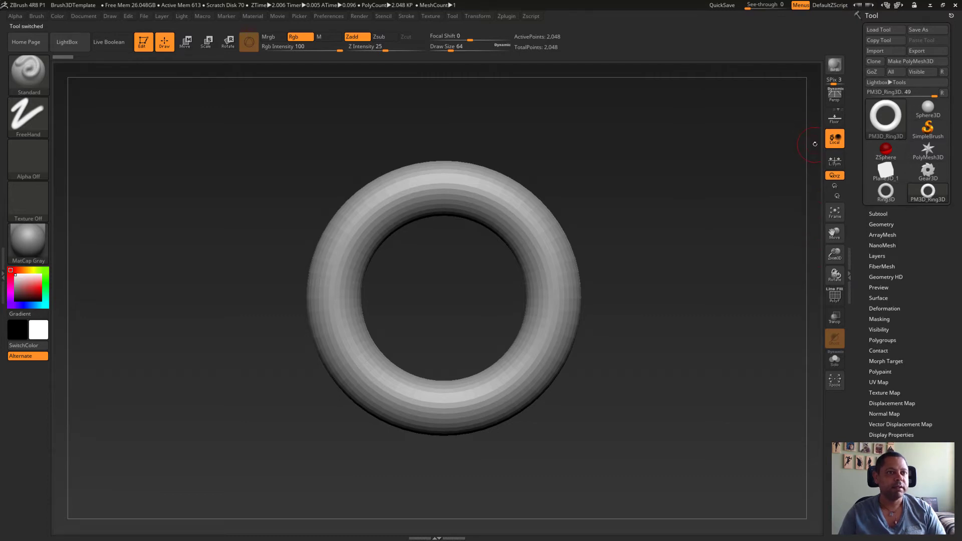
pyautogui.click(885, 172)
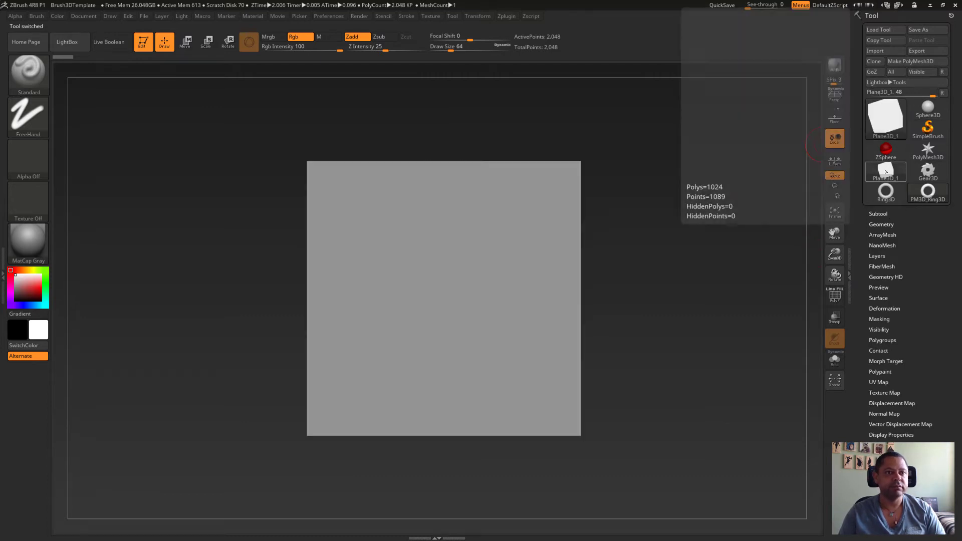
# Dock the Zplugin menu in the left tray and drop the plane with Projection Master
pyautogui.click(3, 273)
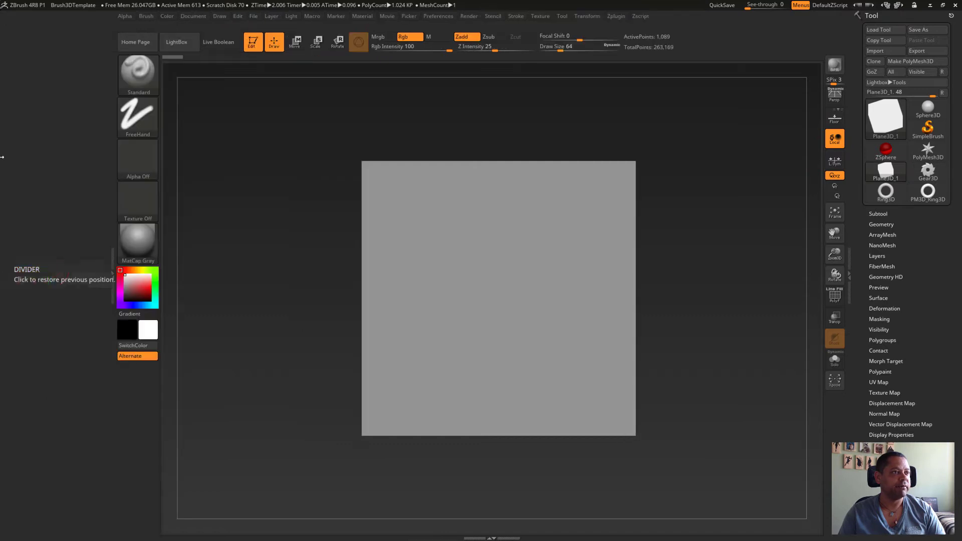
pyautogui.click(615, 17)
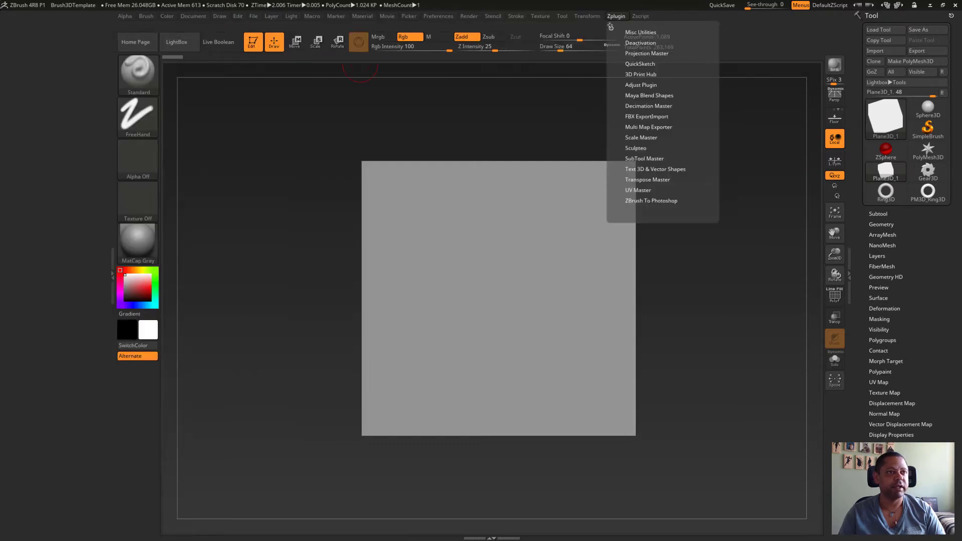
pyautogui.moveTo(611, 27); pyautogui.dragTo(75, 75)
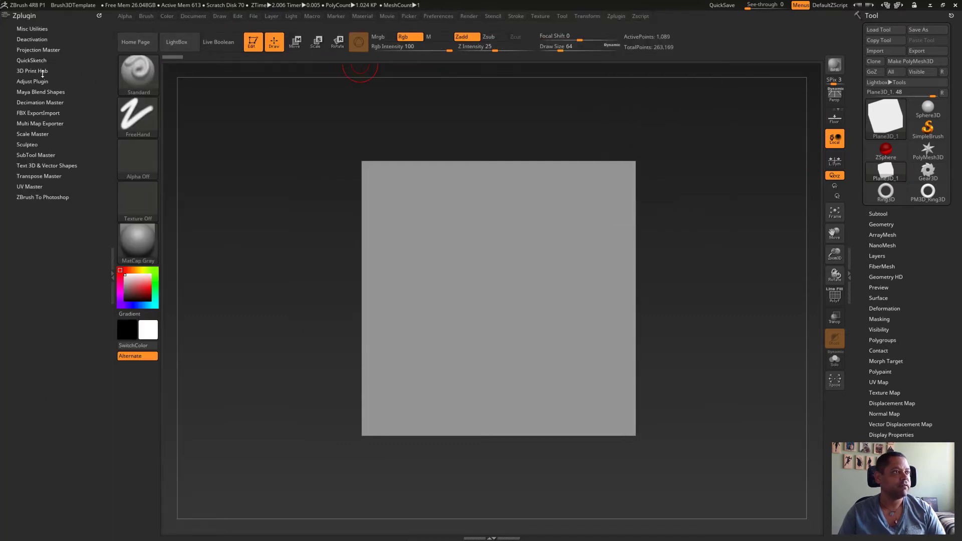
pyautogui.click(39, 49)
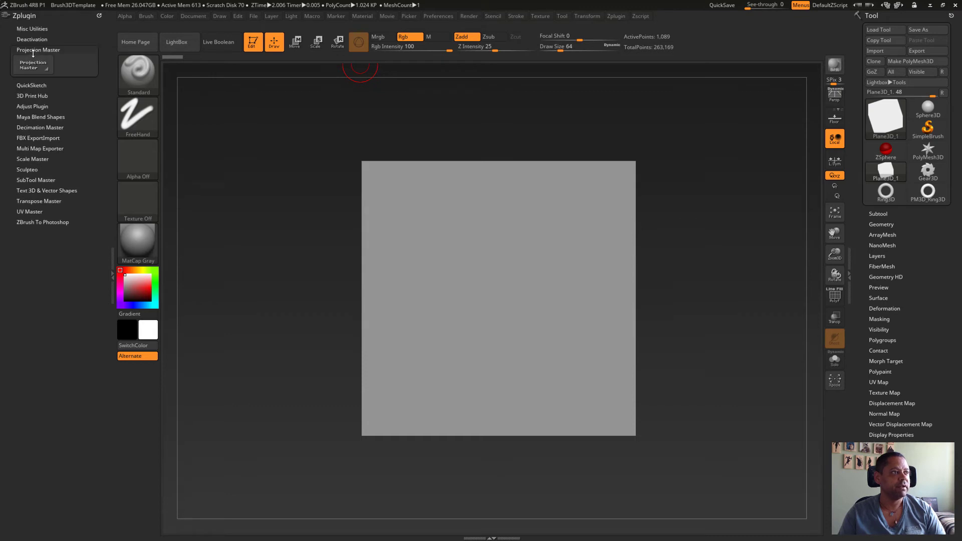
pyautogui.press('g')
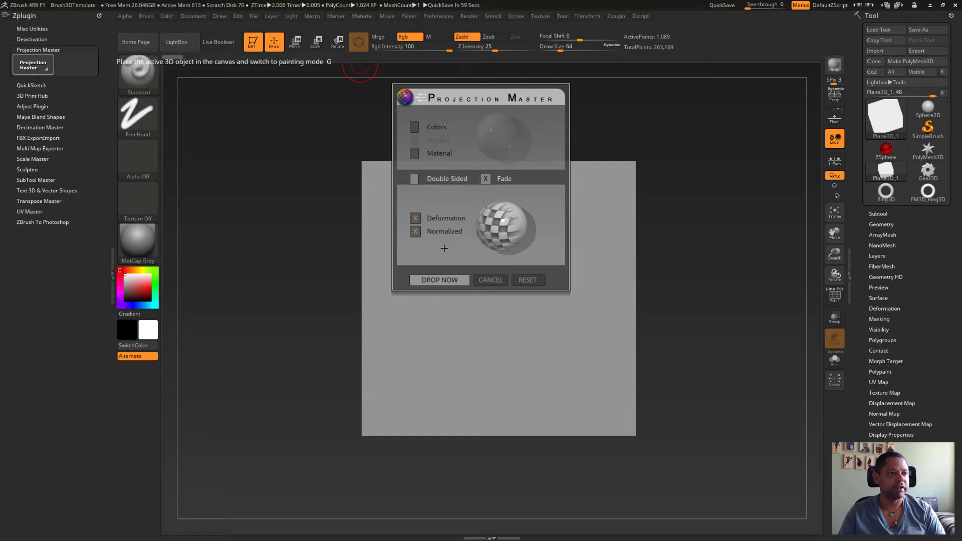
pyautogui.click(438, 280)
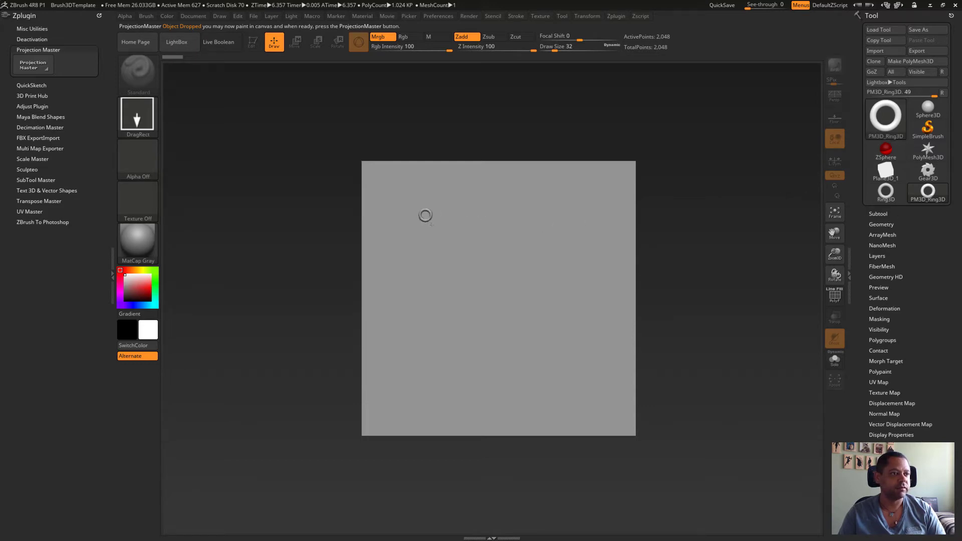
# Stamp a ring on the plane's upper left, nudge it down-right, and select Gear3D
pyautogui.moveTo(432, 225); pyautogui.dragTo(458, 273)
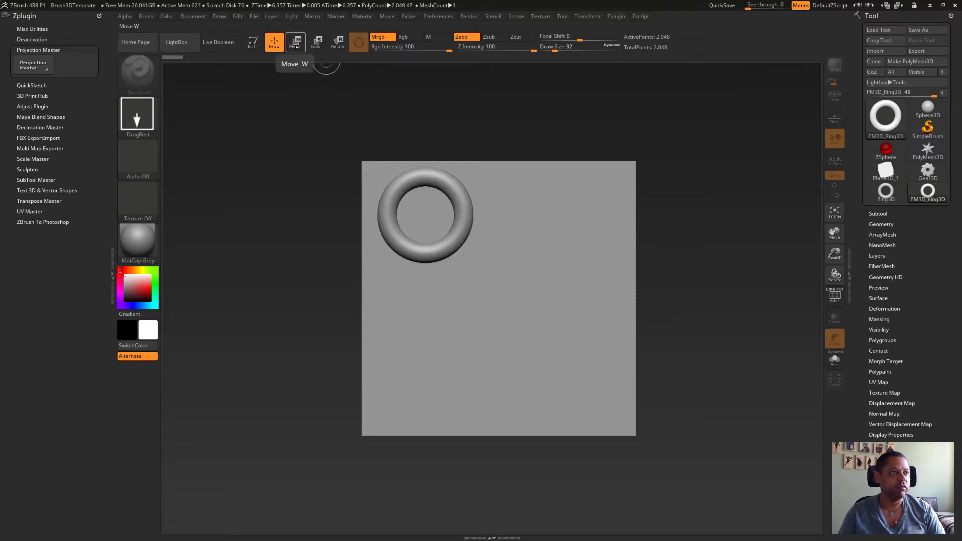
pyautogui.click(295, 44)
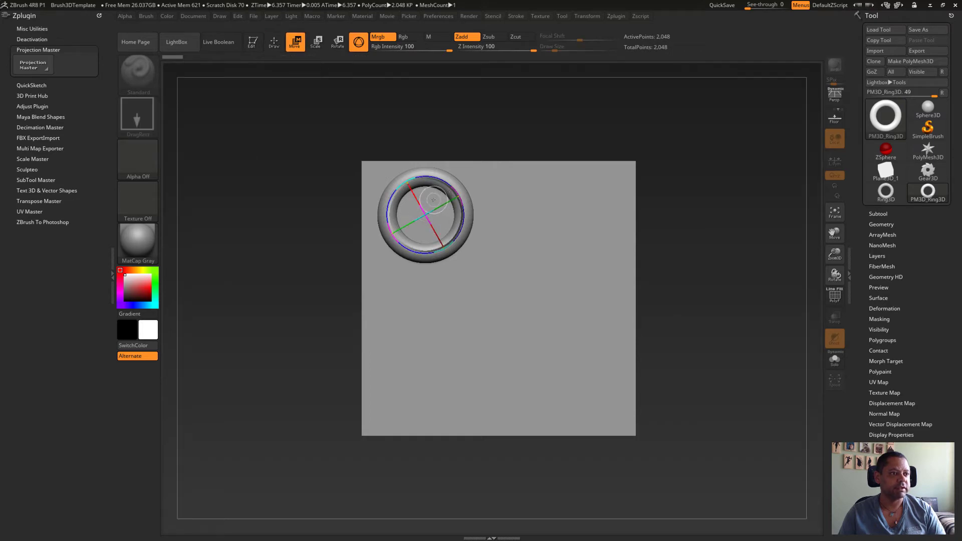
pyautogui.moveTo(439, 207); pyautogui.dragTo(447, 221)
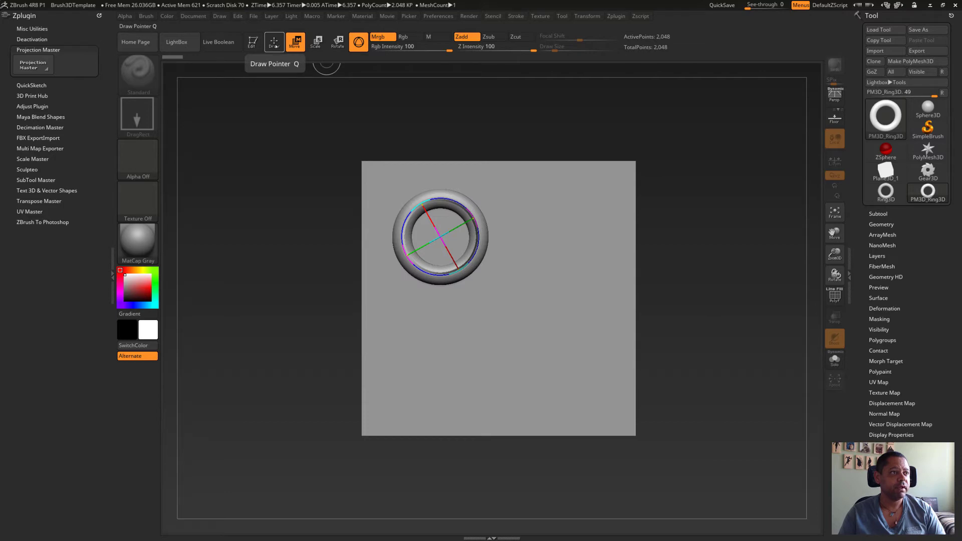
pyautogui.click(274, 45)
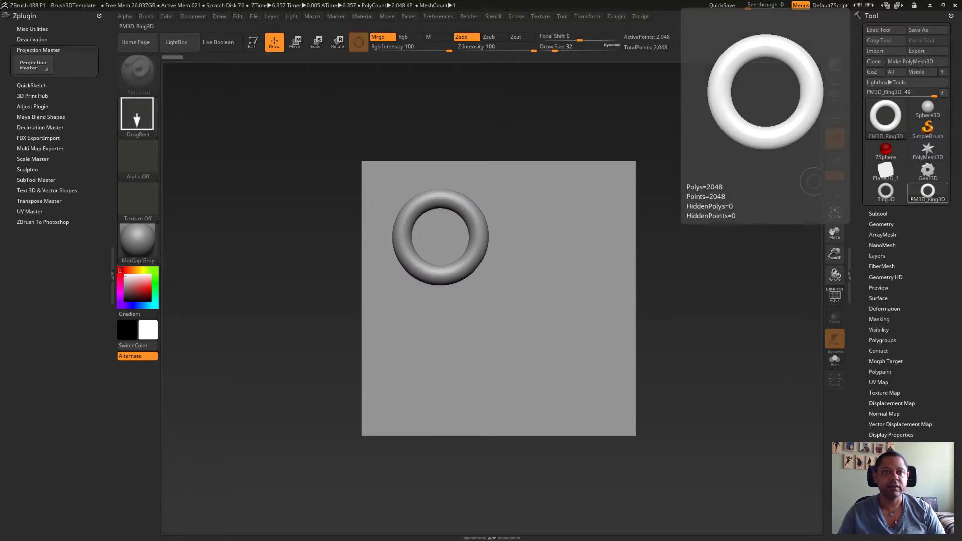
pyautogui.click(929, 171)
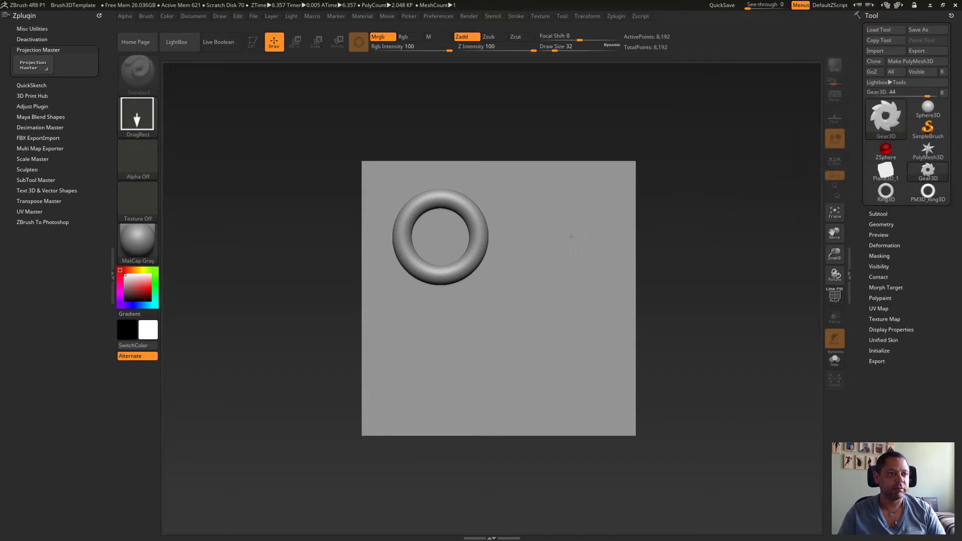
# Stamp a Gear3D right of the ring, set a Sphere3D into its hub, and reselect Gear3D
pyautogui.moveTo(571, 236); pyautogui.dragTo(628, 296)
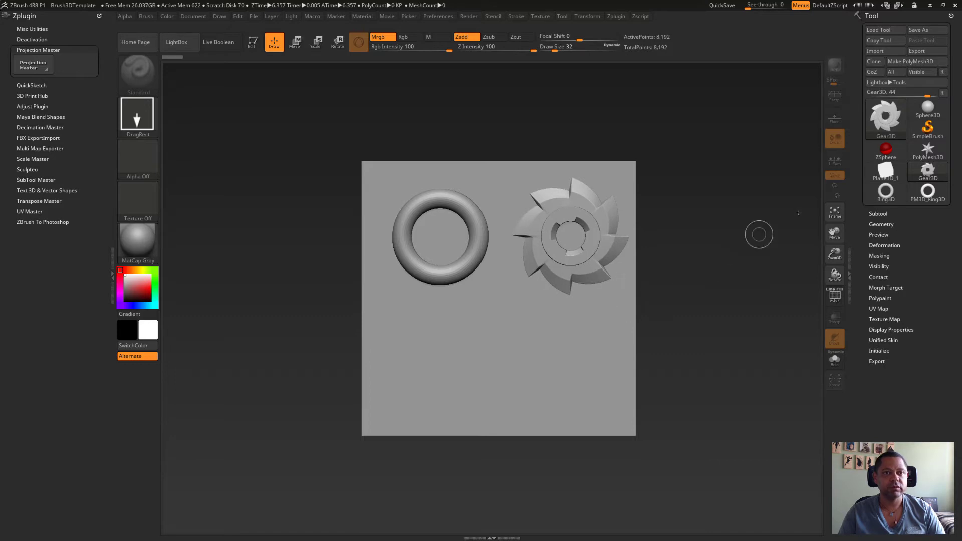
pyautogui.click(928, 107)
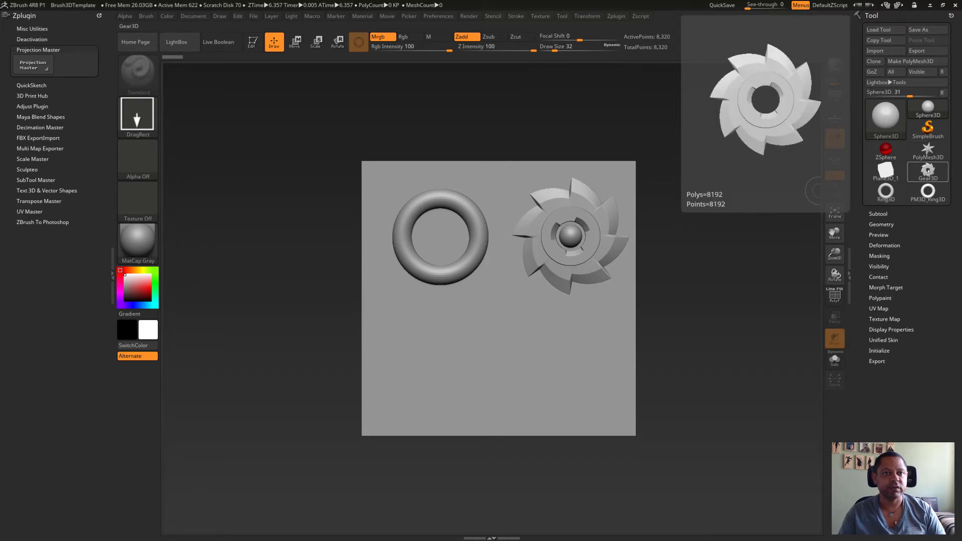
pyautogui.click(927, 171)
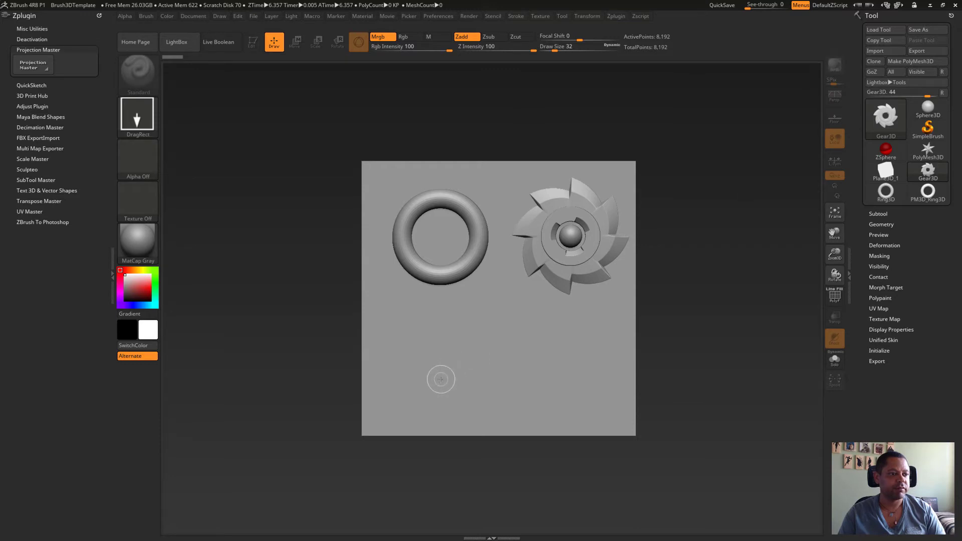
# Stamp a second gear below the others and nudge it up and right
pyautogui.moveTo(496, 365)
pyautogui.mouseDown()
pyautogui.moveTo(545, 417)
pyautogui.moveTo(513, 374)
pyautogui.mouseUp()
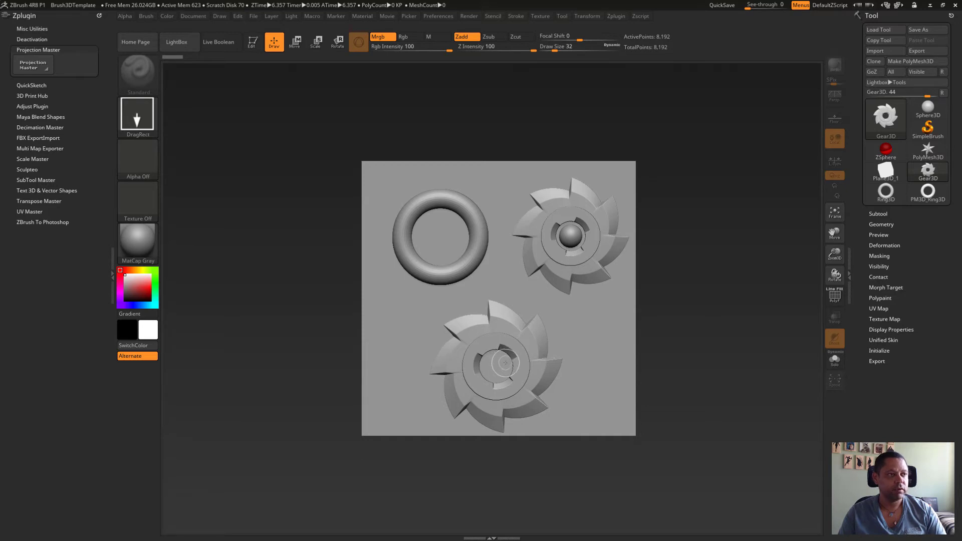
pyautogui.click(295, 42)
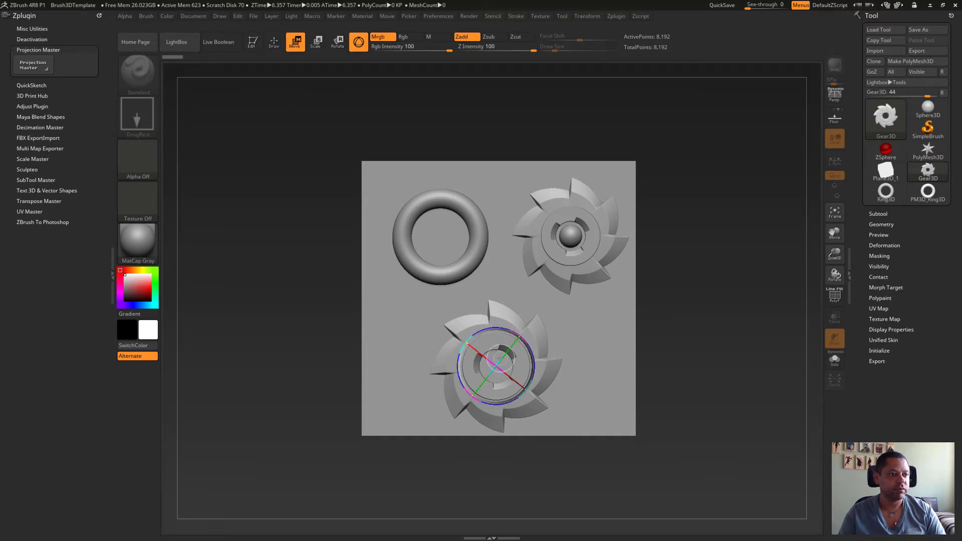
pyautogui.moveTo(497, 357); pyautogui.dragTo(503, 349)
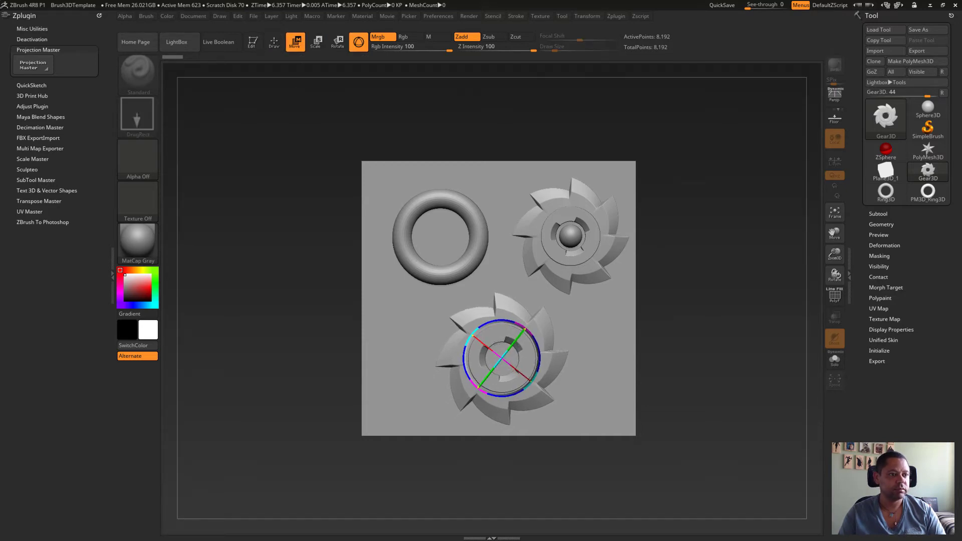
pyautogui.click(274, 42)
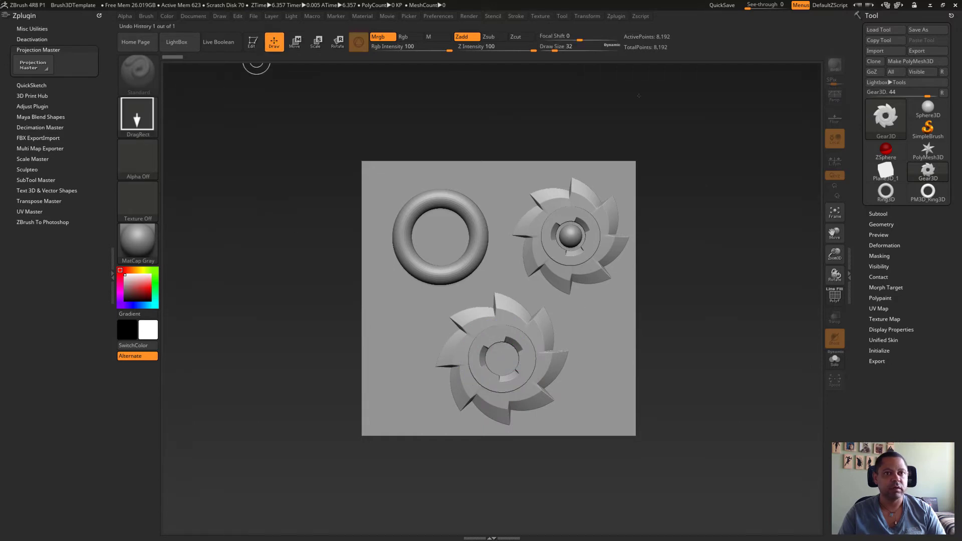
# Set the star PolyMesh3D into the lower gear's hub, then switch to PM3D_Ring3D
pyautogui.click(929, 150)
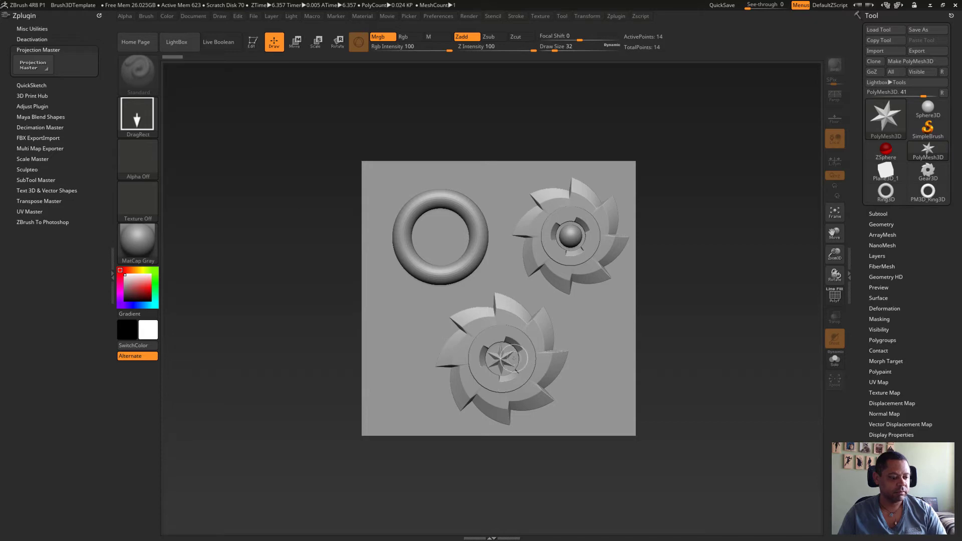
pyautogui.press('w')
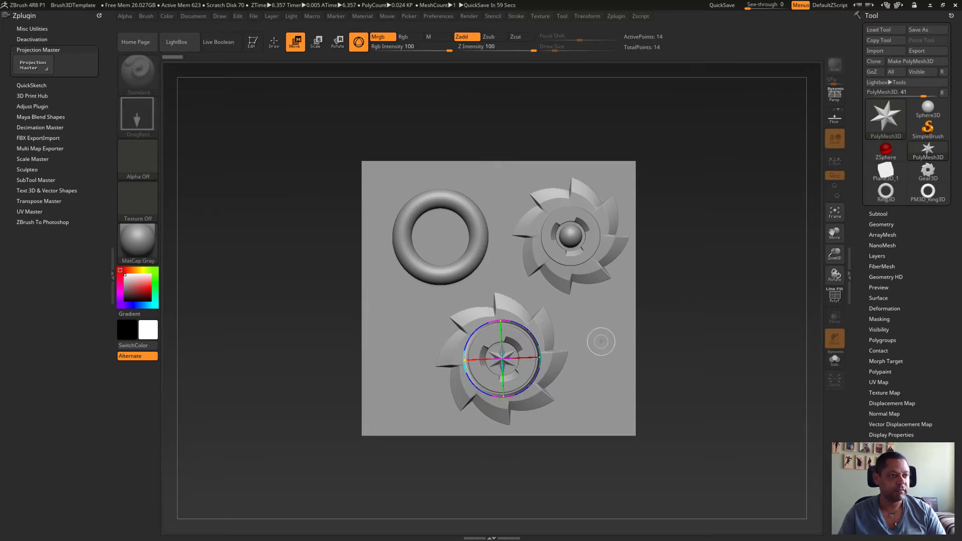
pyautogui.press('q')
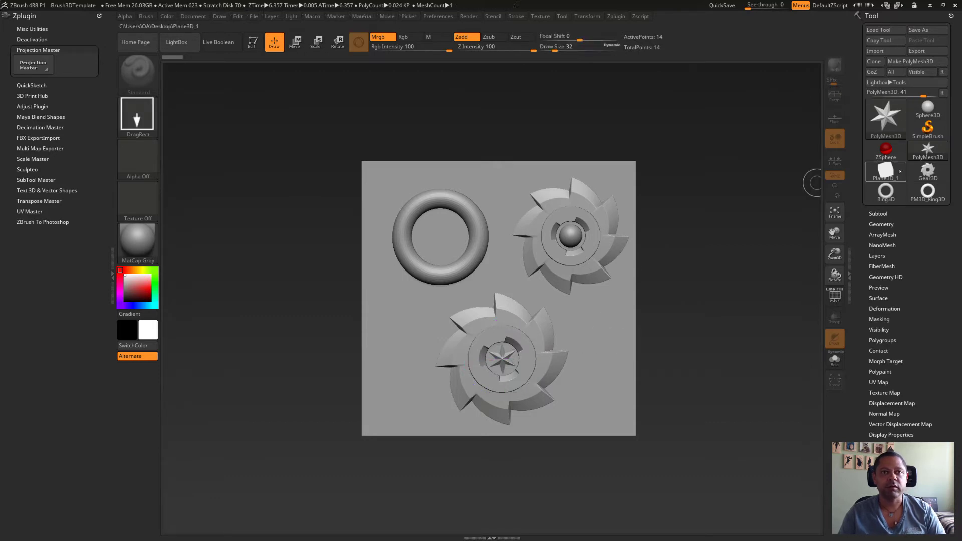
pyautogui.click(923, 194)
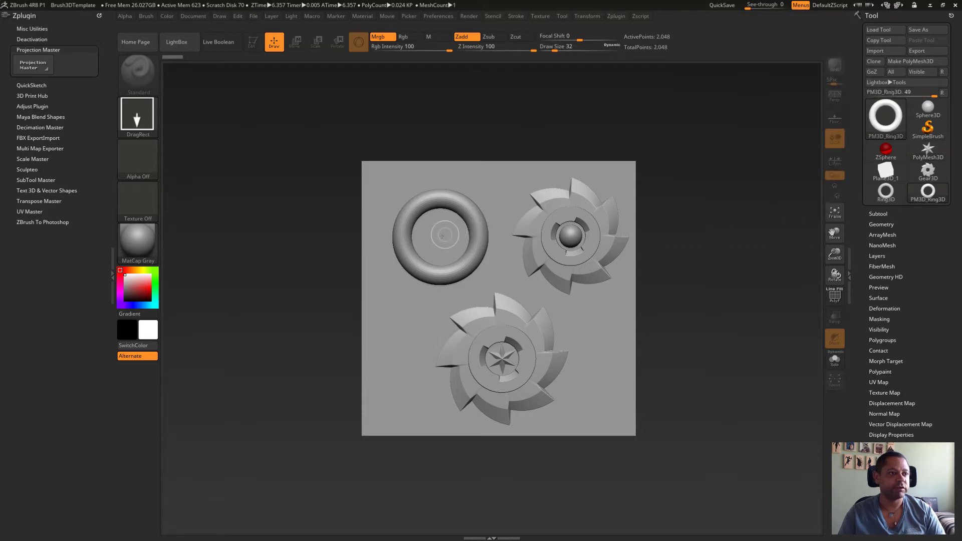
# Stamp a small ring inside the upper-left torus, reposition it, and commit it to the canvas
pyautogui.moveTo(439, 237); pyautogui.dragTo(458, 263)
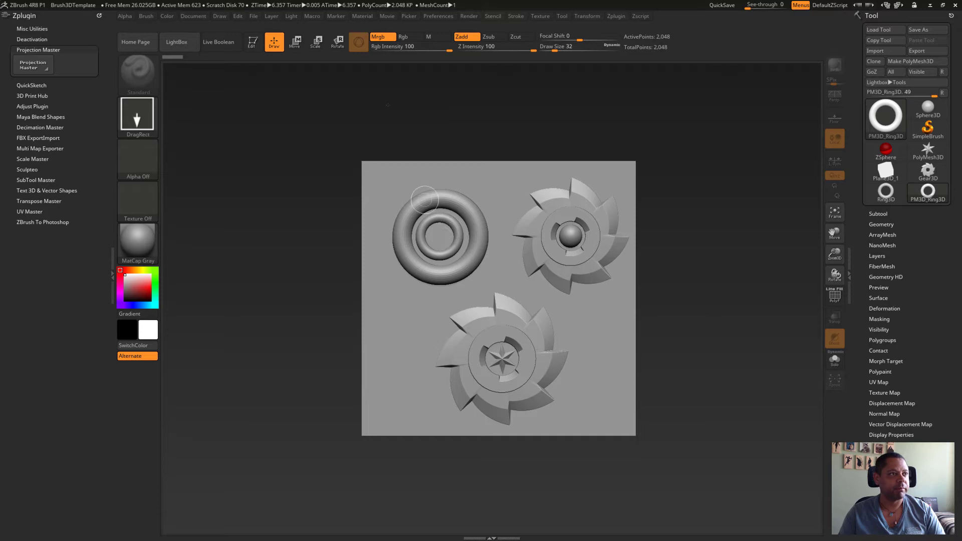
pyautogui.click(295, 41)
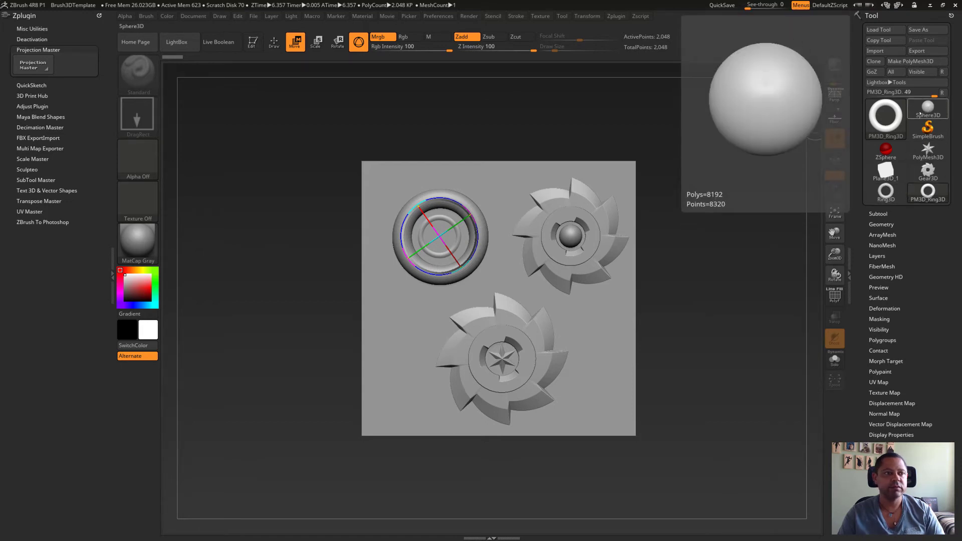
pyautogui.click(253, 40)
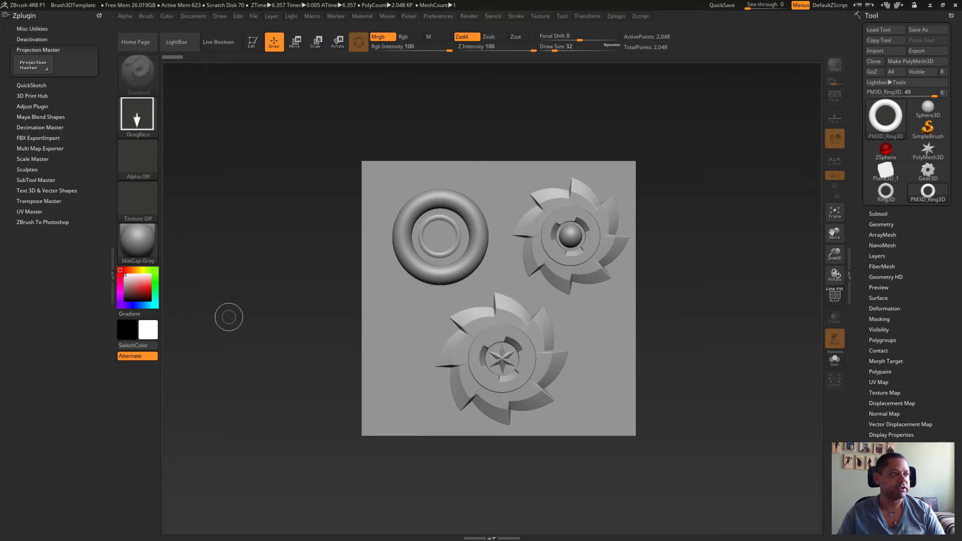
# Pick the relief up with Projection Master, clear the plane flat, and raise it to SDiv 9
pyautogui.click(34, 66)
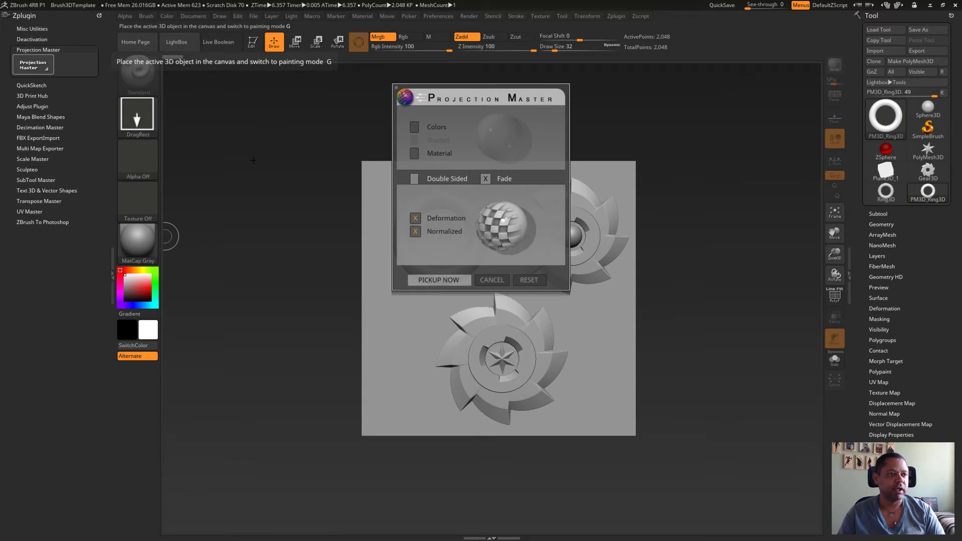
pyautogui.click(469, 280)
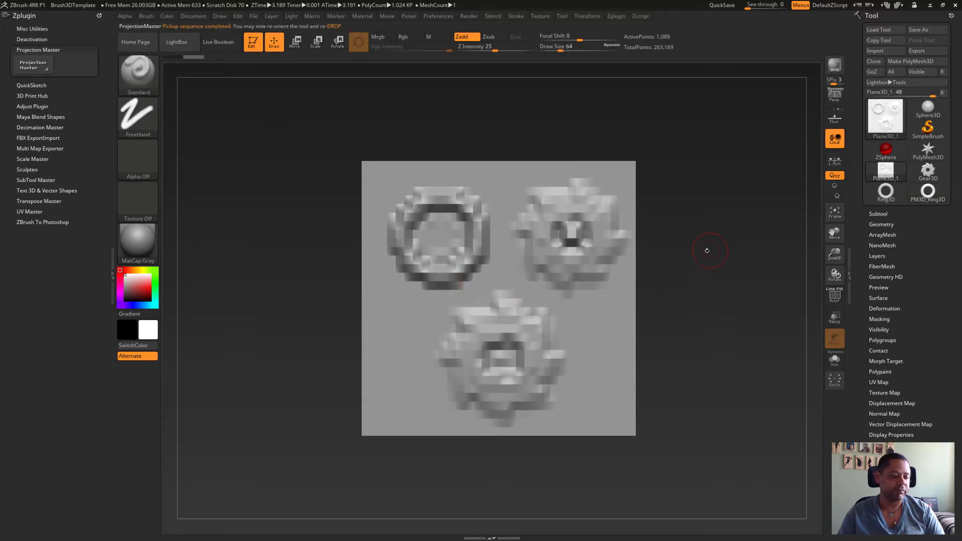
pyautogui.hotkey('ctrl', 'z')
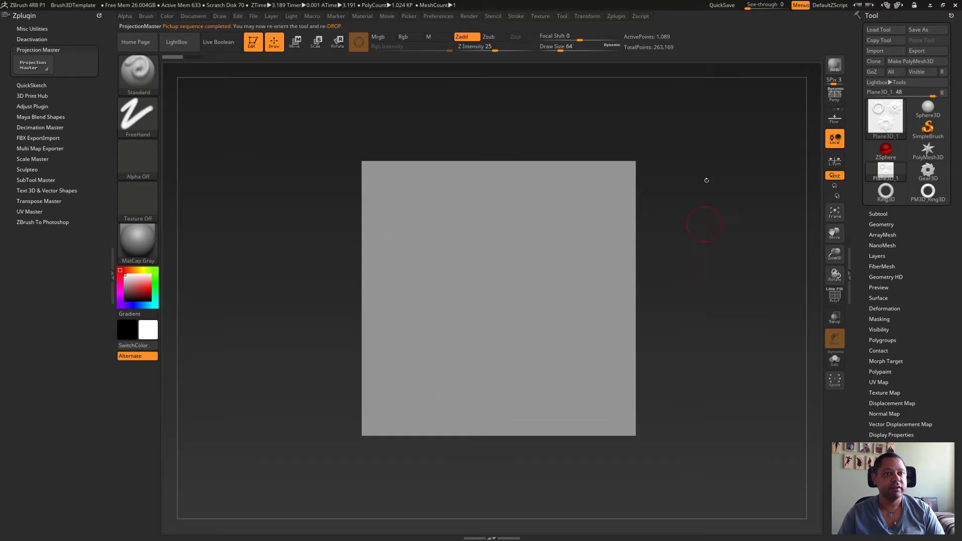
pyautogui.click(880, 224)
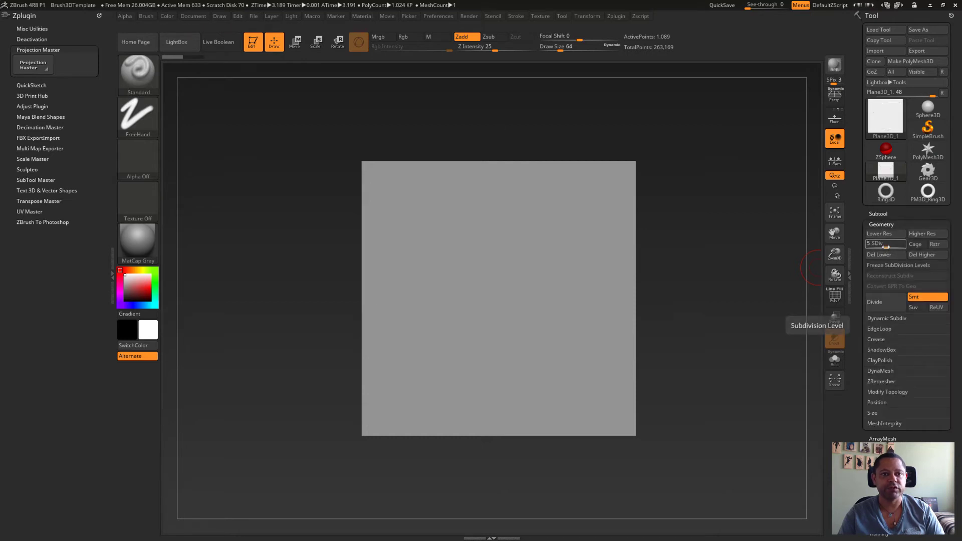
pyautogui.moveTo(886, 247); pyautogui.dragTo(904, 247)
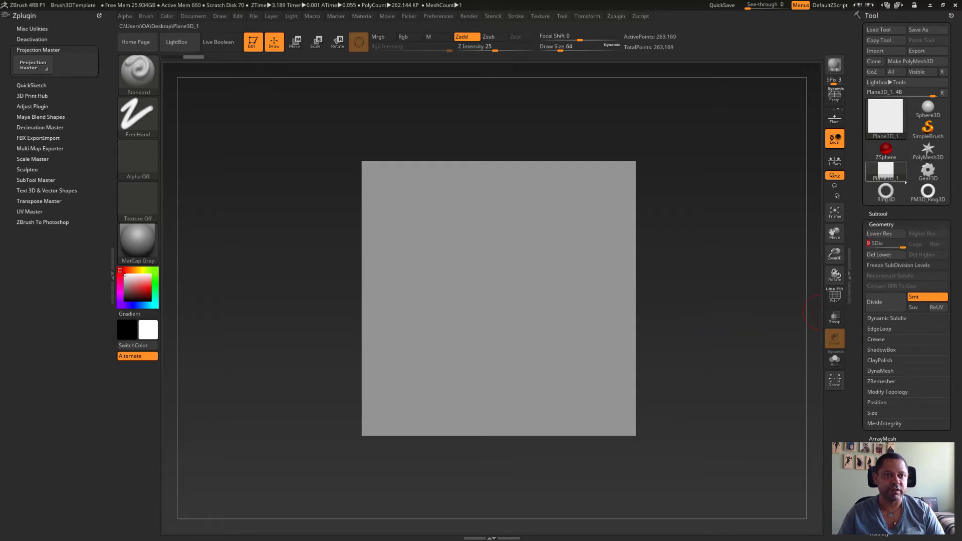
# Switch to Plane3D_1 and drop it onto the canvas with Projection Master
pyautogui.click(928, 191)
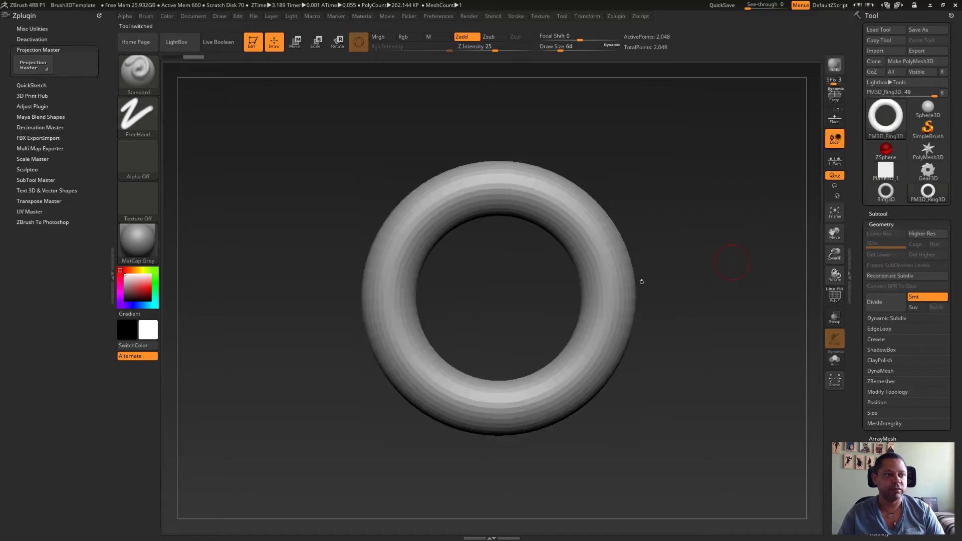
pyautogui.click(880, 173)
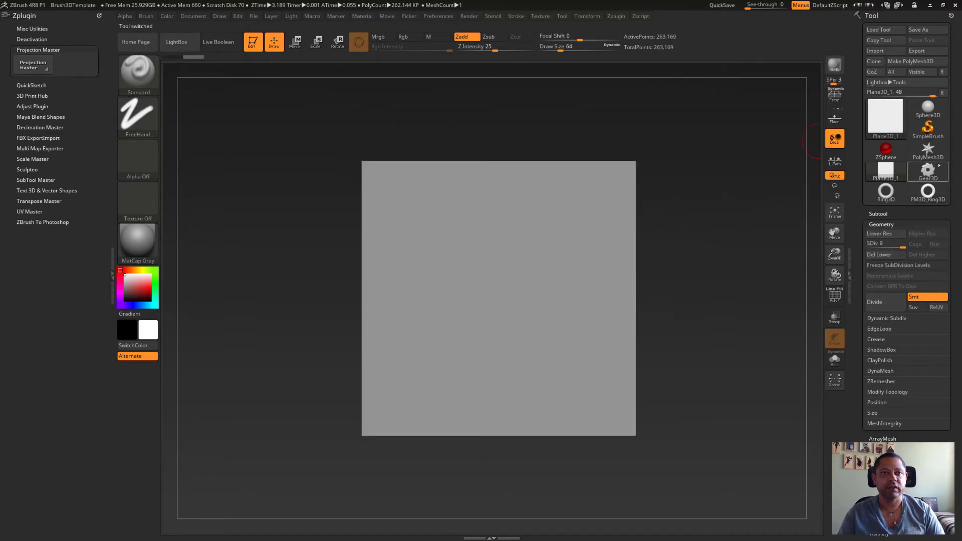
pyautogui.click(33, 64)
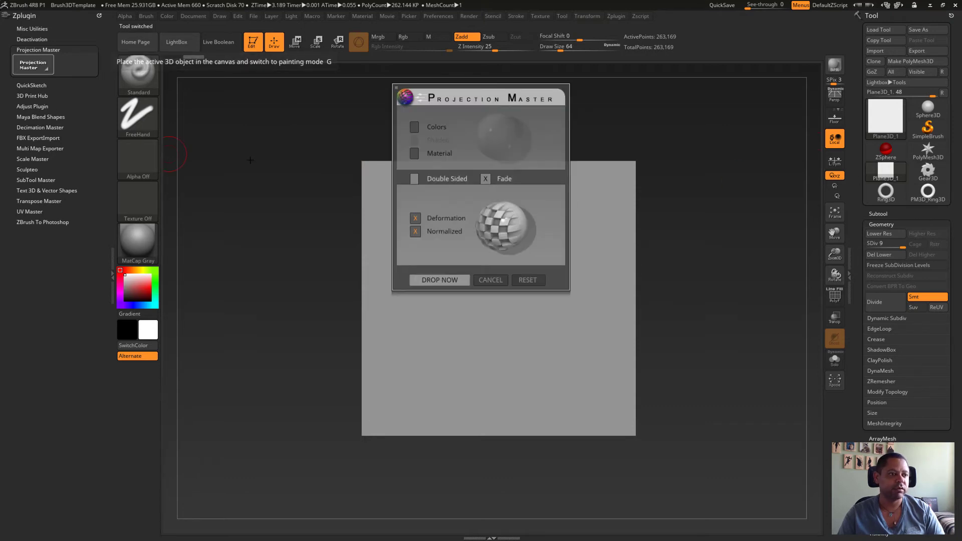
pyautogui.click(440, 280)
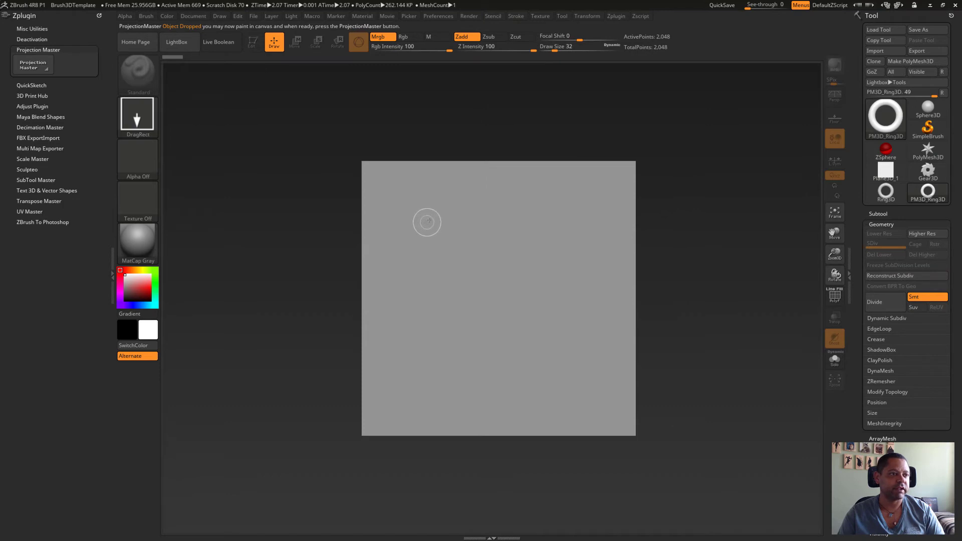
# Draw a torus in the upper left with a smaller ring nudged slightly up inside it
pyautogui.moveTo(436, 233); pyautogui.dragTo(491, 297)
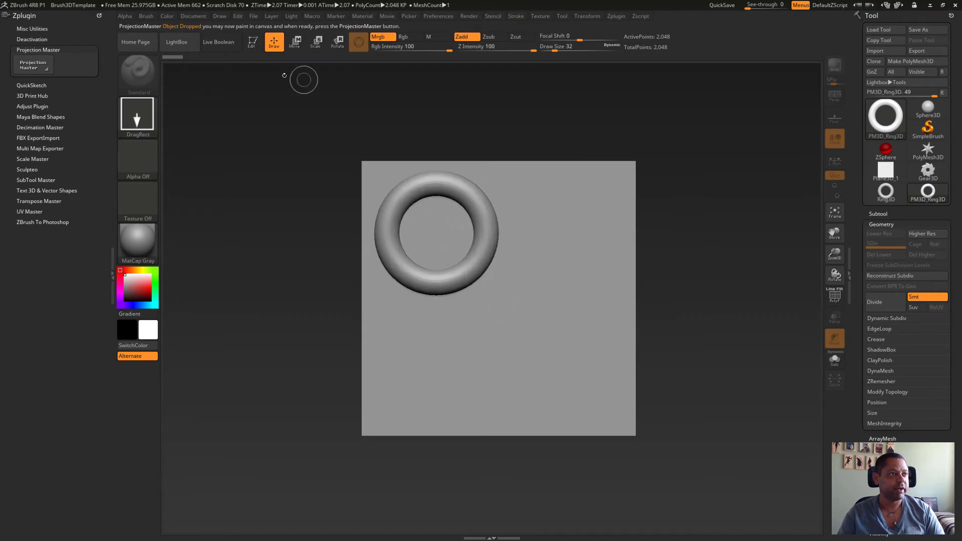
pyautogui.click(294, 42)
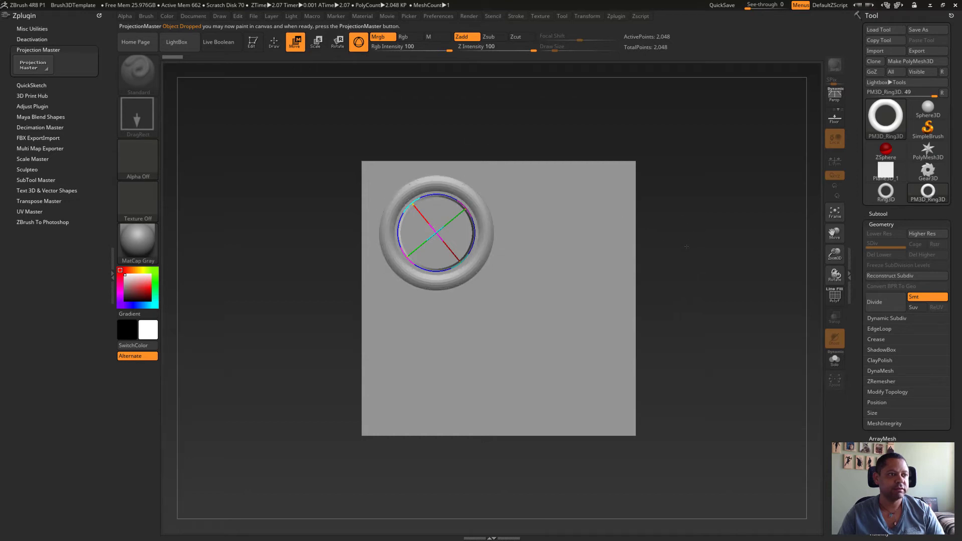
pyautogui.click(274, 42)
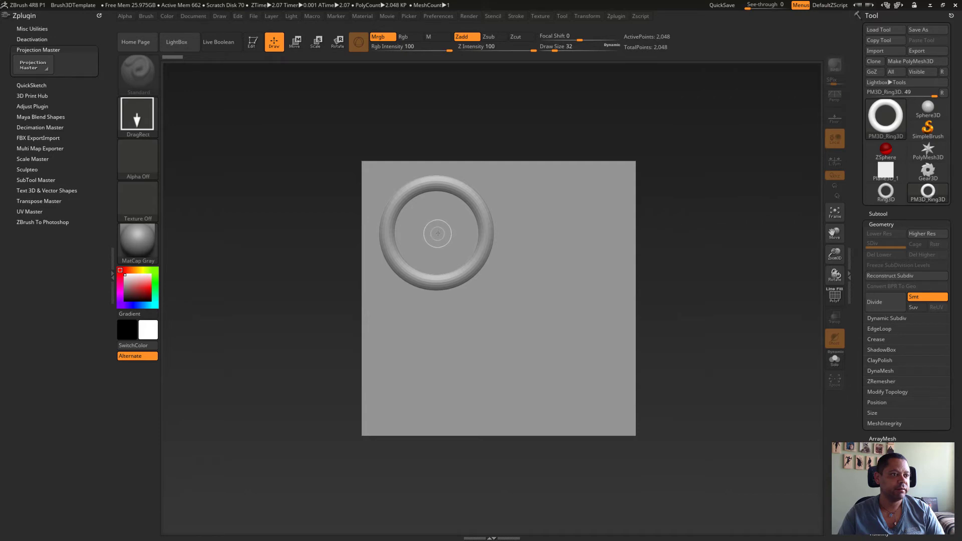
pyautogui.moveTo(437, 234); pyautogui.dragTo(463, 267)
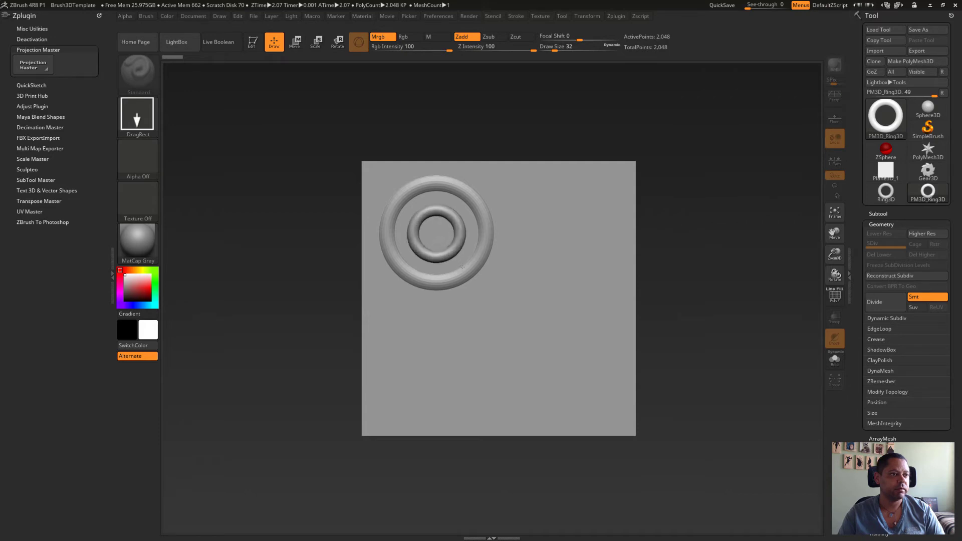
pyautogui.press('w')
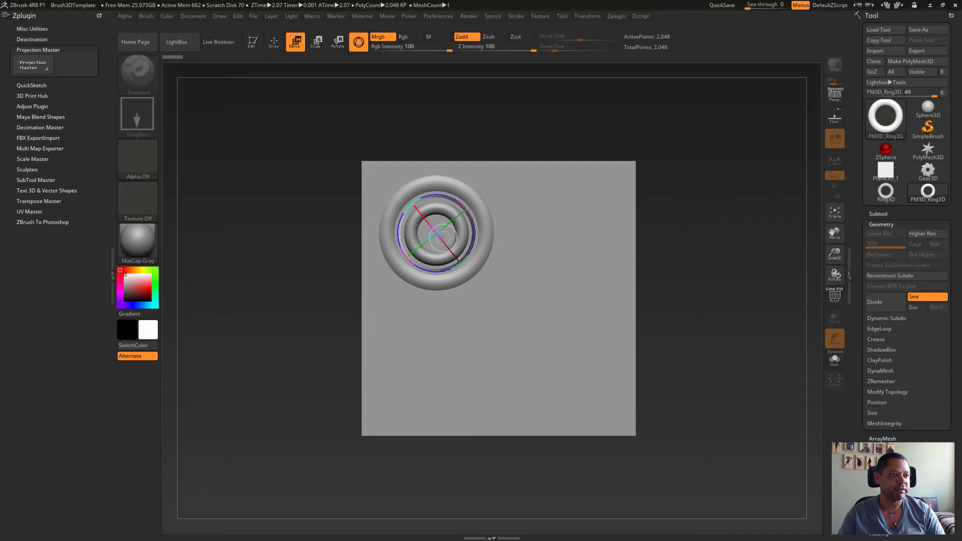
pyautogui.moveTo(435, 222); pyautogui.dragTo(436, 217)
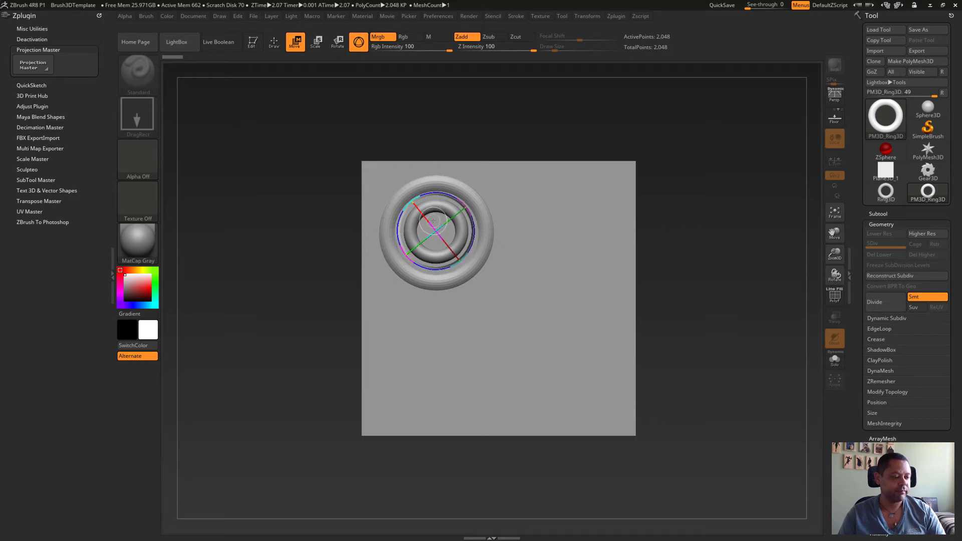
pyautogui.press('q')
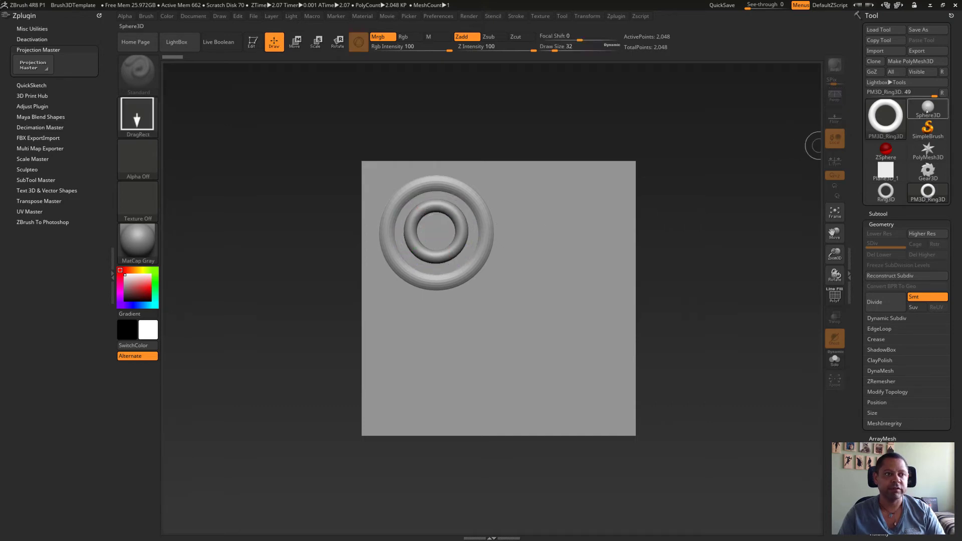
# Add a Sphere3D and PolyMesh3D star at the rings' centre, then reselect Gear3D
pyautogui.click(929, 107)
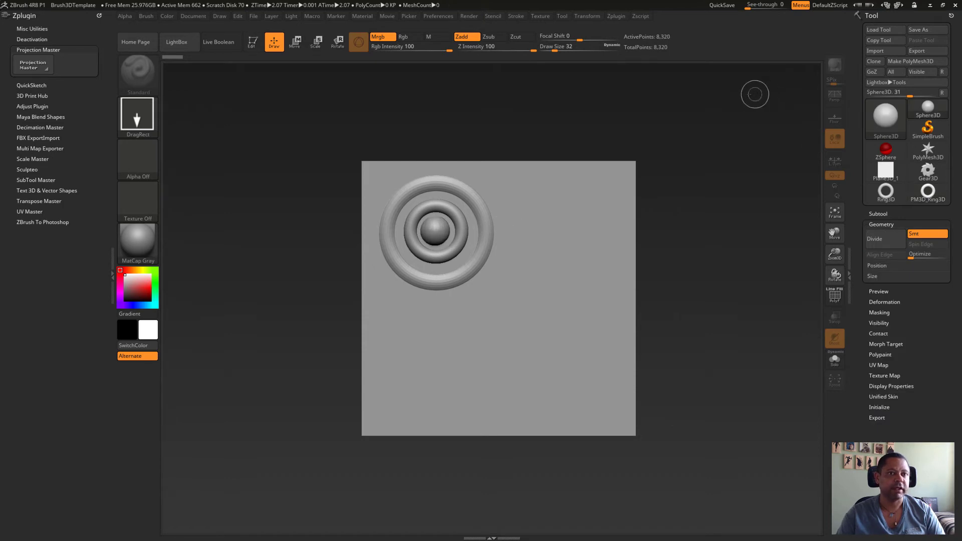
pyautogui.click(929, 149)
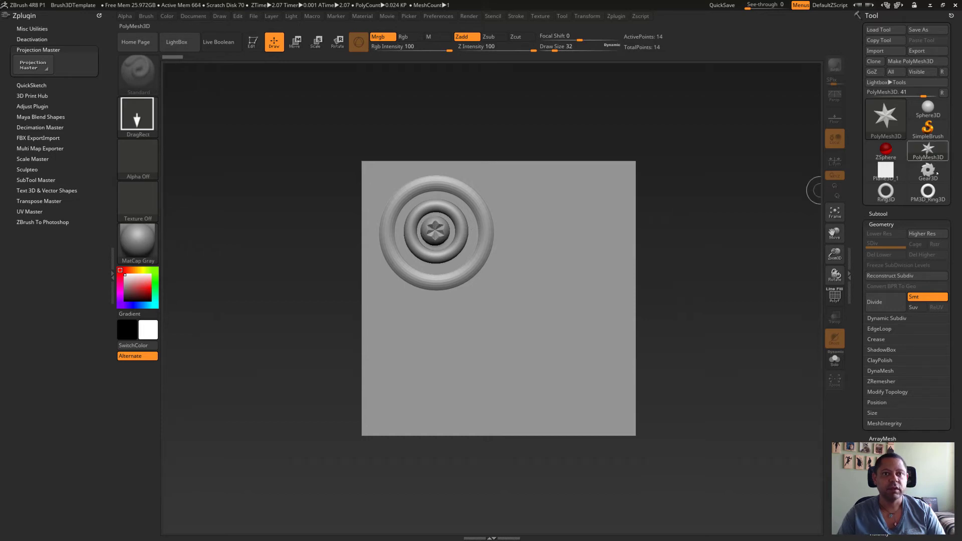
pyautogui.click(927, 173)
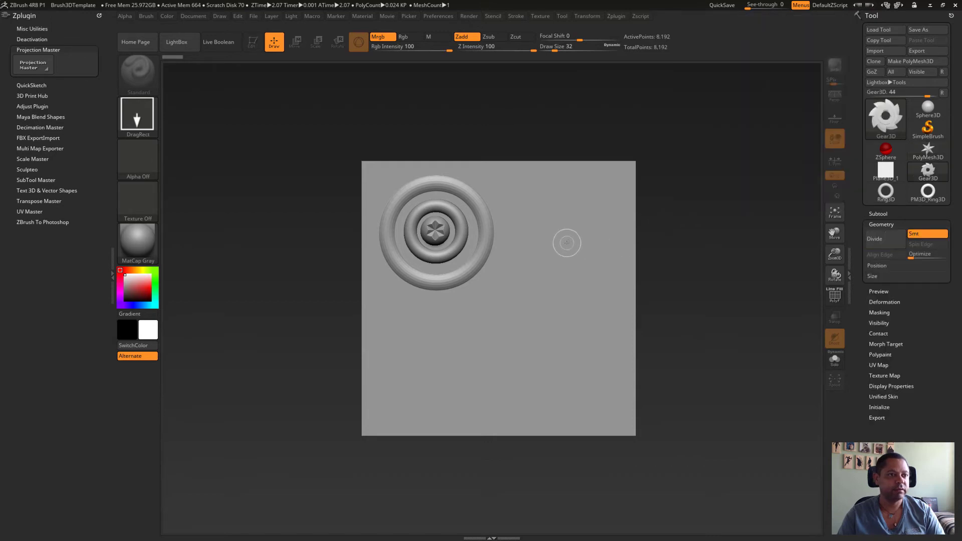
# Draw a gear right of the rings with a small sphere in its hub
pyautogui.moveTo(580, 261); pyautogui.dragTo(619, 288)
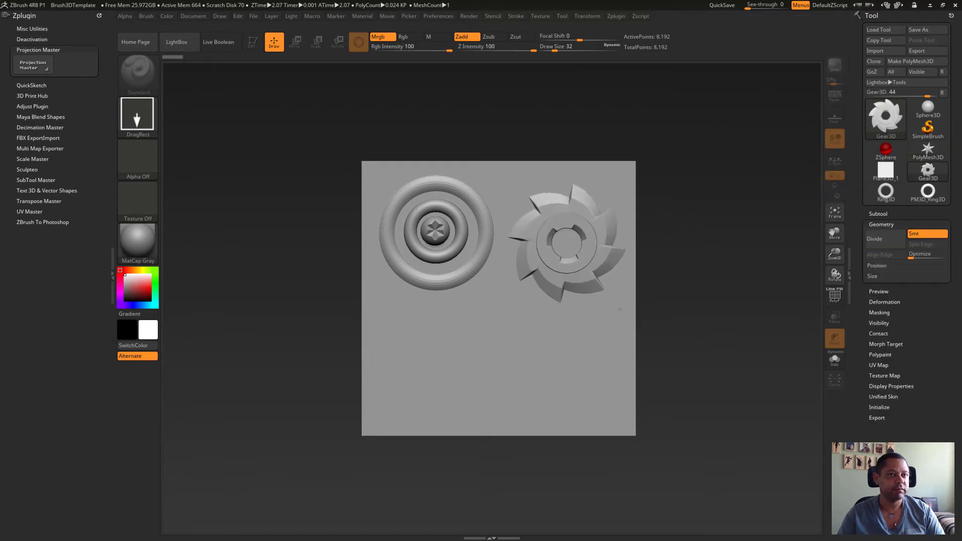
pyautogui.click(927, 107)
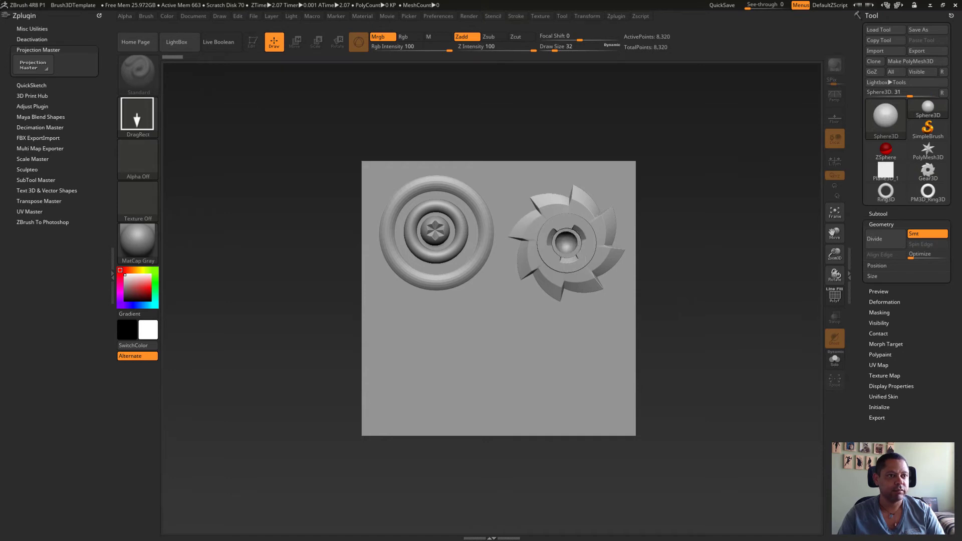
pyautogui.moveTo(567, 243); pyautogui.dragTo(568, 244)
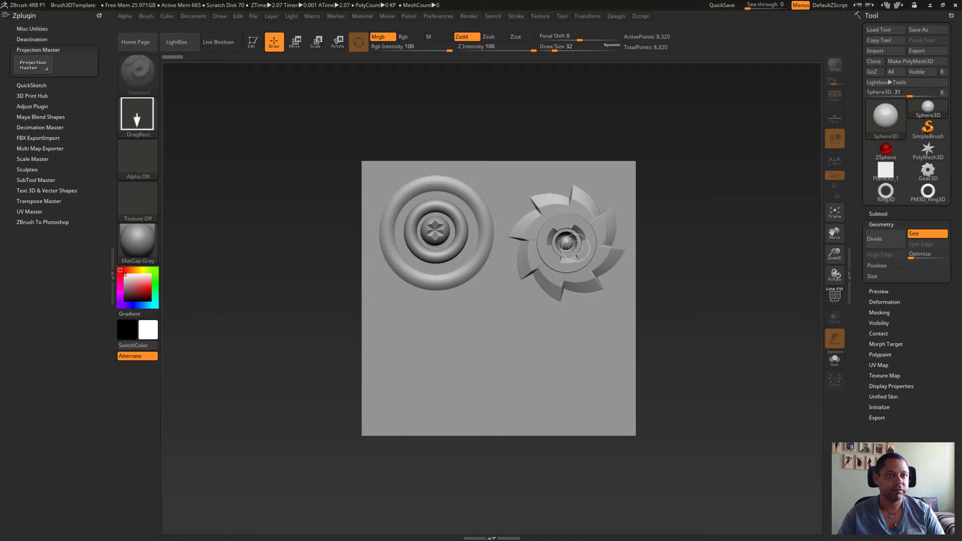
pyautogui.moveTo(928, 172)
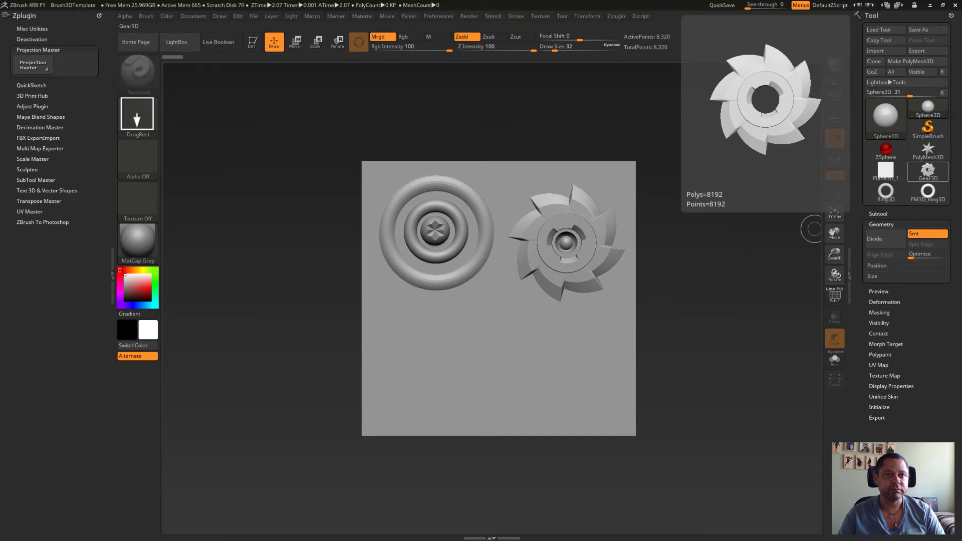
# Draw a second gear near the plane's bottom and drop a star into it
pyautogui.click(928, 170)
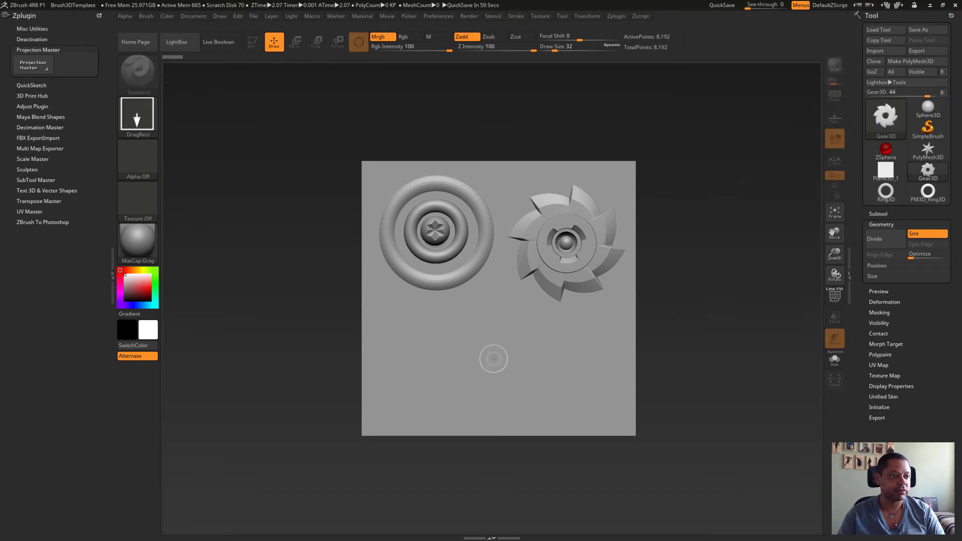
pyautogui.moveTo(493, 359); pyautogui.dragTo(595, 397)
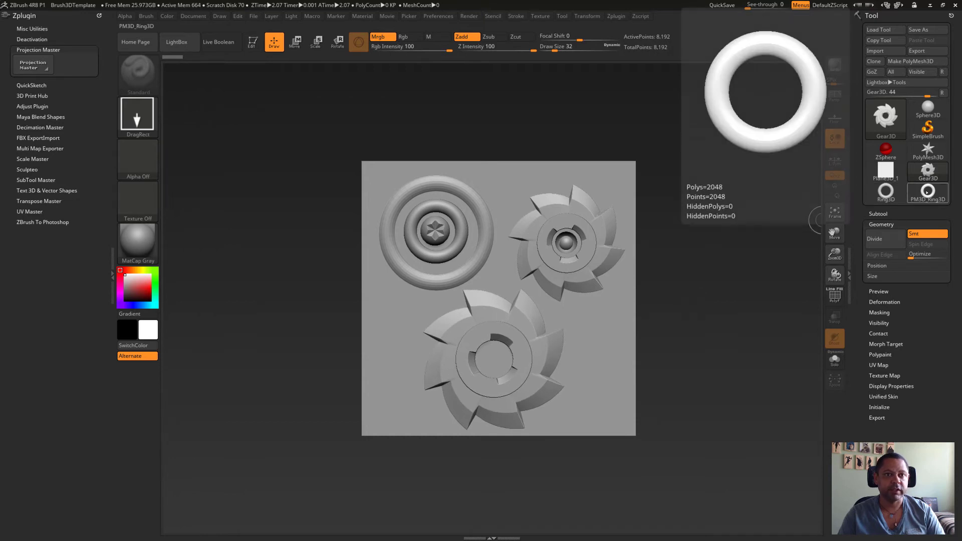
pyautogui.click(928, 149)
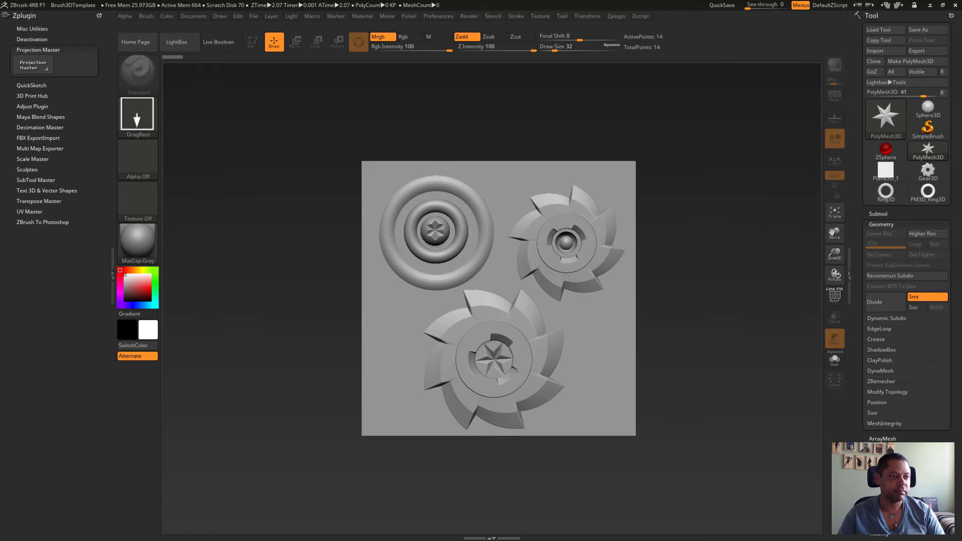
pyautogui.click(516, 370)
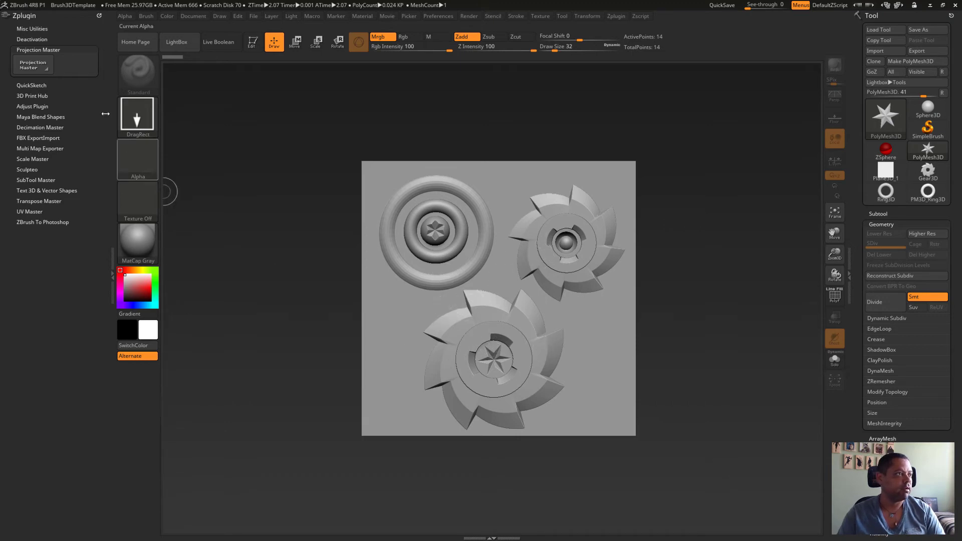
# Pick the rebuilt rings and gears back up onto Plane3D_1, angle the view, and show the brush library
pyautogui.click(35, 68)
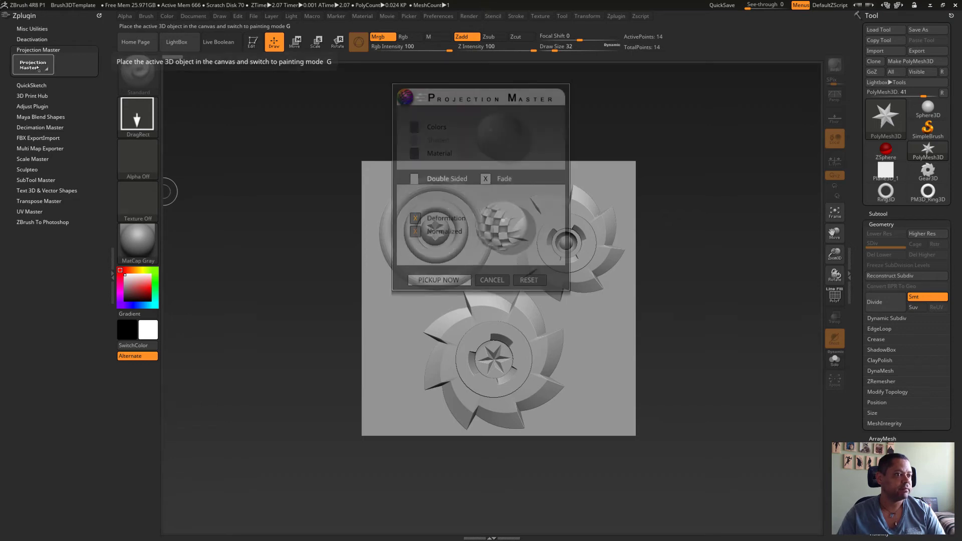
pyautogui.click(438, 280)
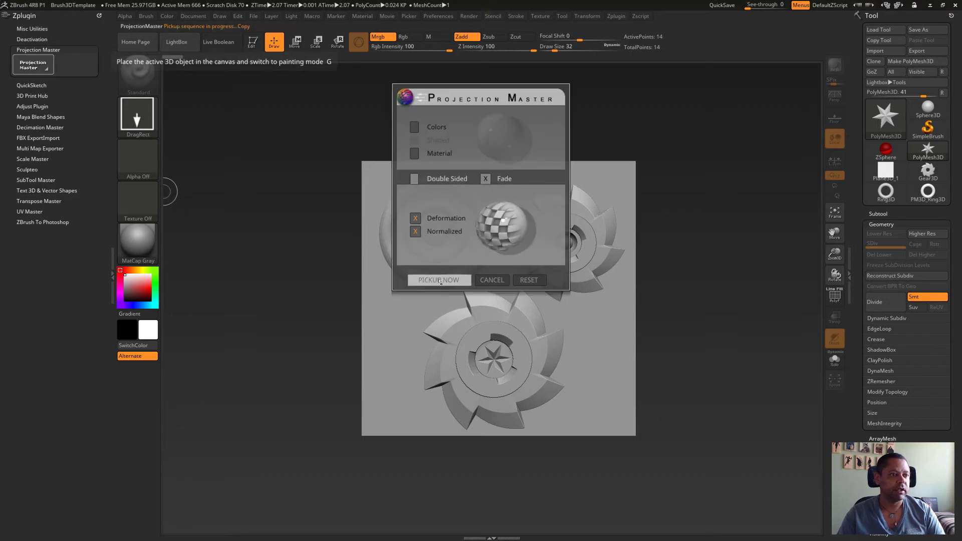
pyautogui.moveTo(696, 270)
pyautogui.mouseDown()
pyautogui.moveTo(655, 271)
pyautogui.moveTo(707, 273)
pyautogui.moveTo(681, 274)
pyautogui.mouseUp()
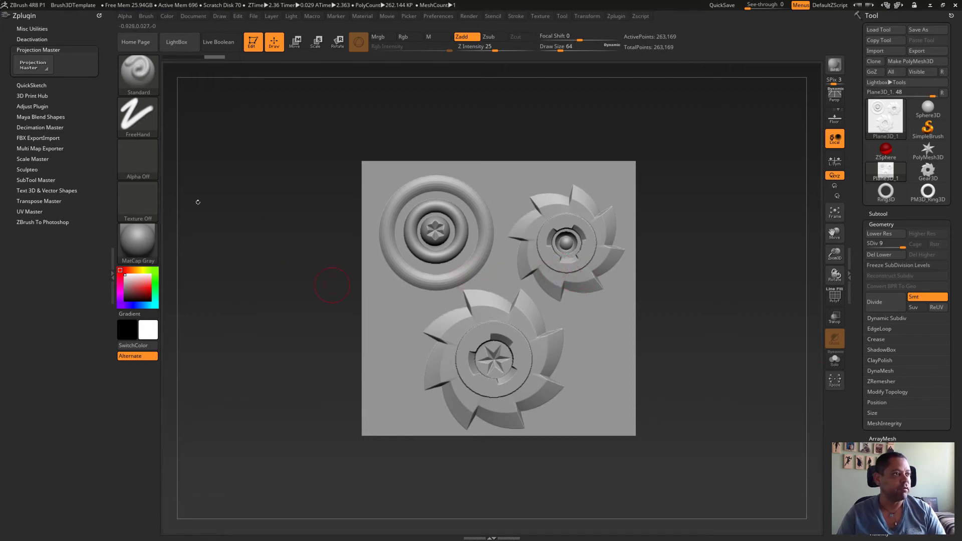
pyautogui.click(137, 77)
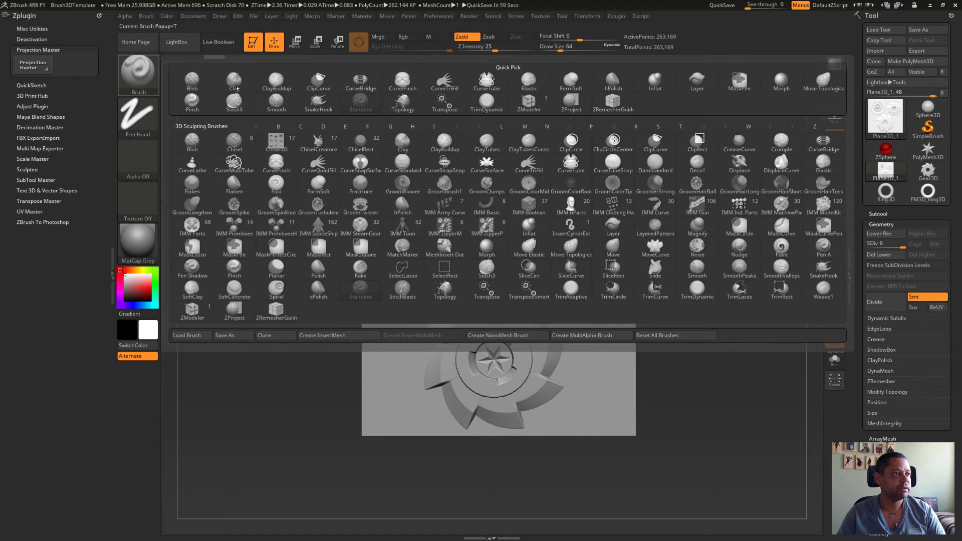
pyautogui.moveTo(276, 142)
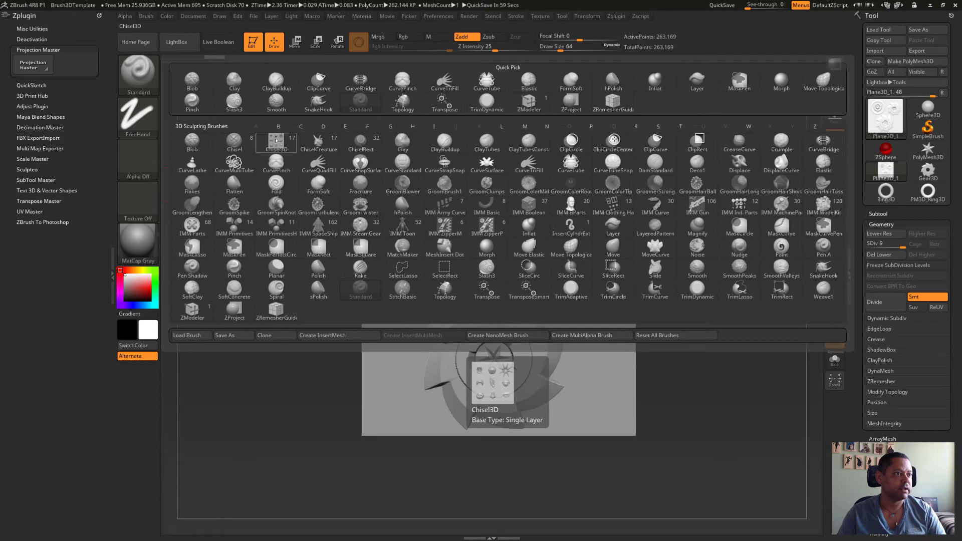
# Clone the Chisel3D brush so Chisel3D_1 becomes the active brush
pyautogui.click(275, 141)
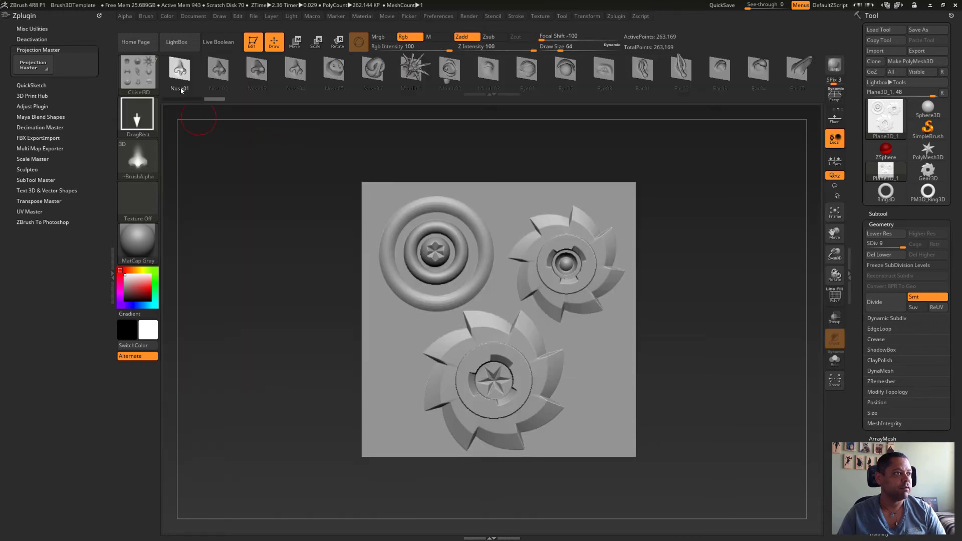
pyautogui.click(148, 77)
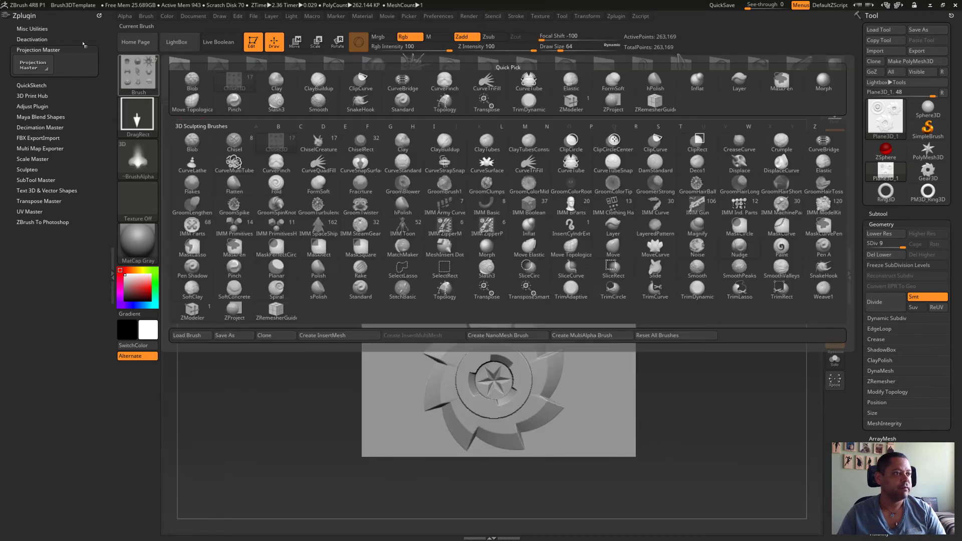
pyautogui.click(273, 336)
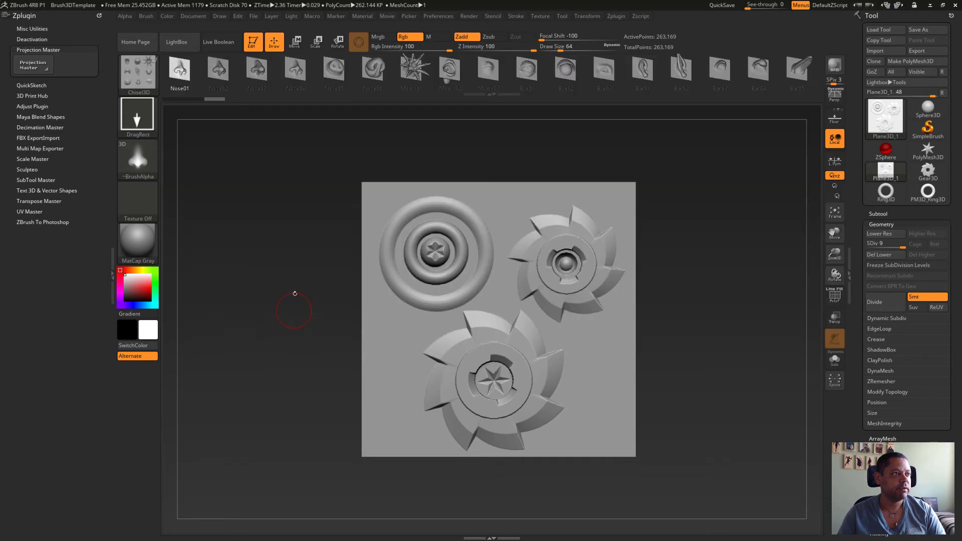
pyautogui.click(138, 75)
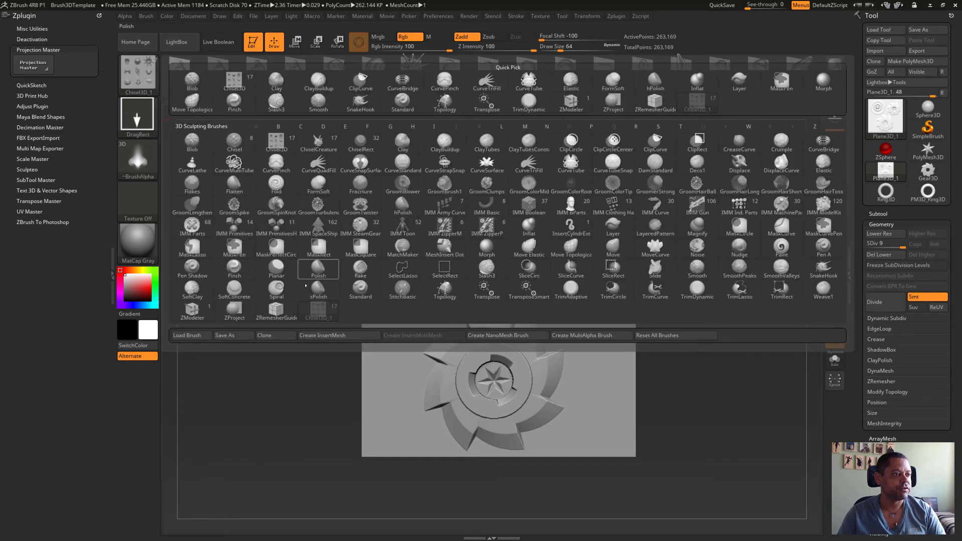
pyautogui.click(313, 314)
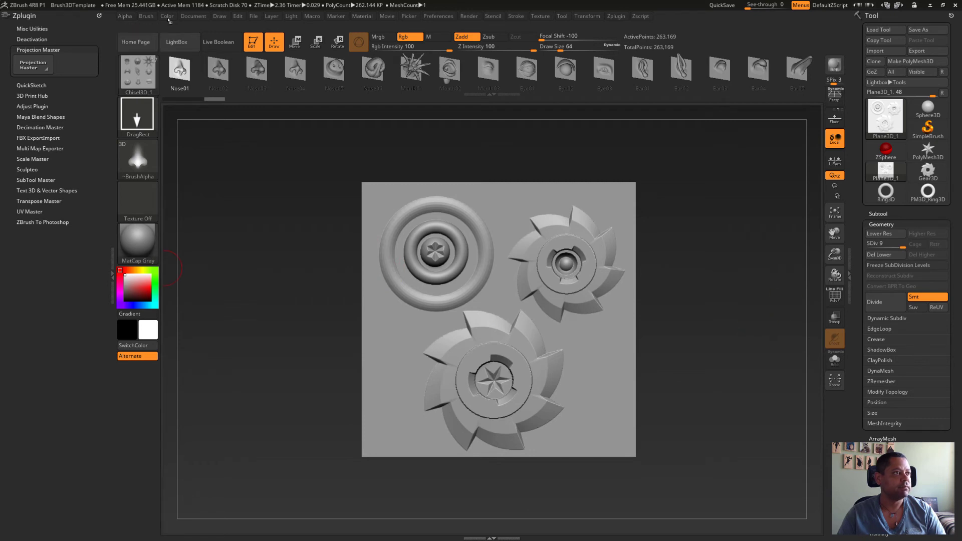
# Dock the Brush palette in the left tray and expand its Create section
pyautogui.click(145, 16)
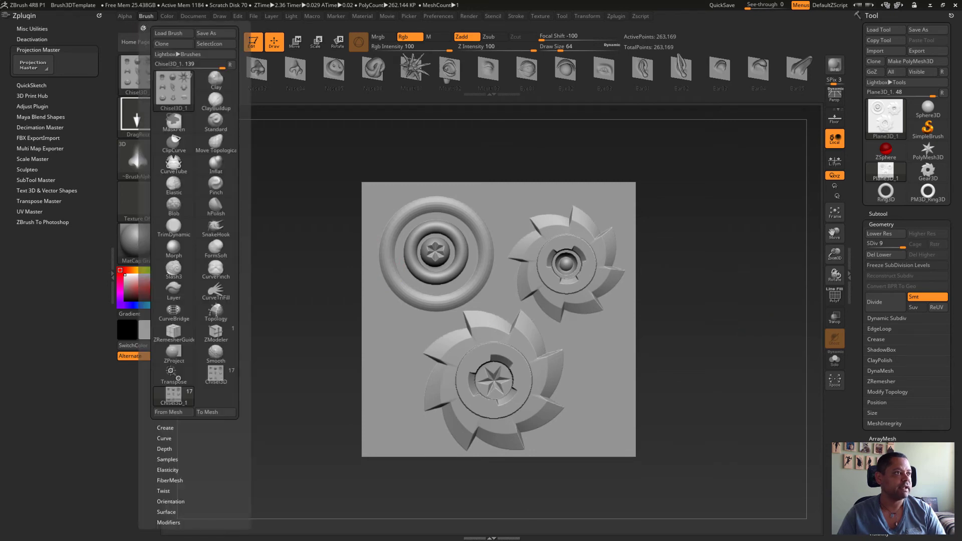
pyautogui.click(143, 27)
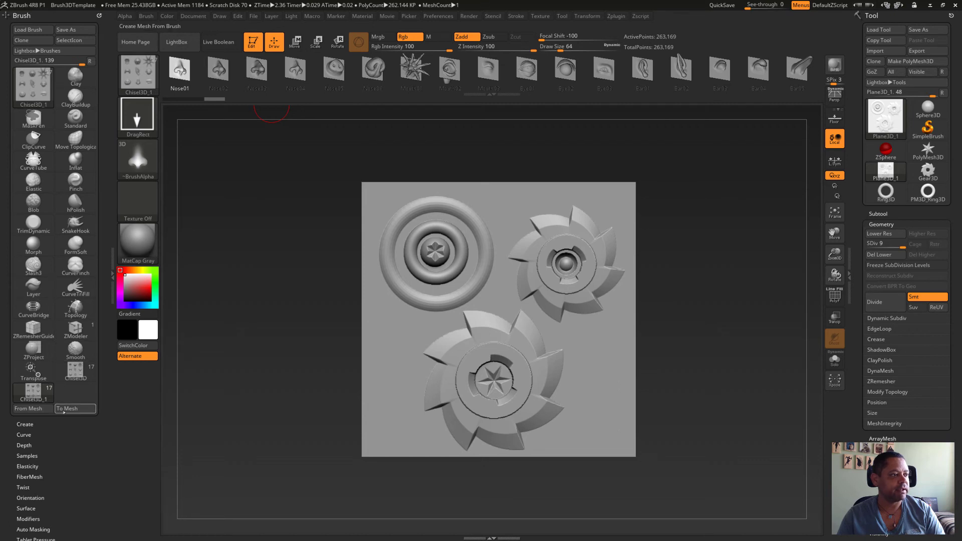
pyautogui.click(30, 425)
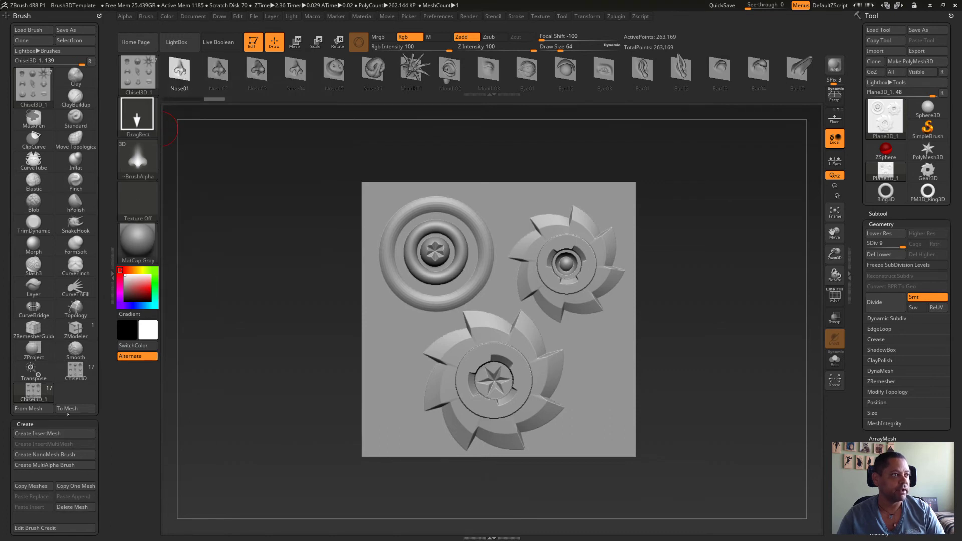
# Delete all face meshes, starting with Nose01, from Chisel3D_1 and set the gear plane as its mesh
pyautogui.click(71, 507)
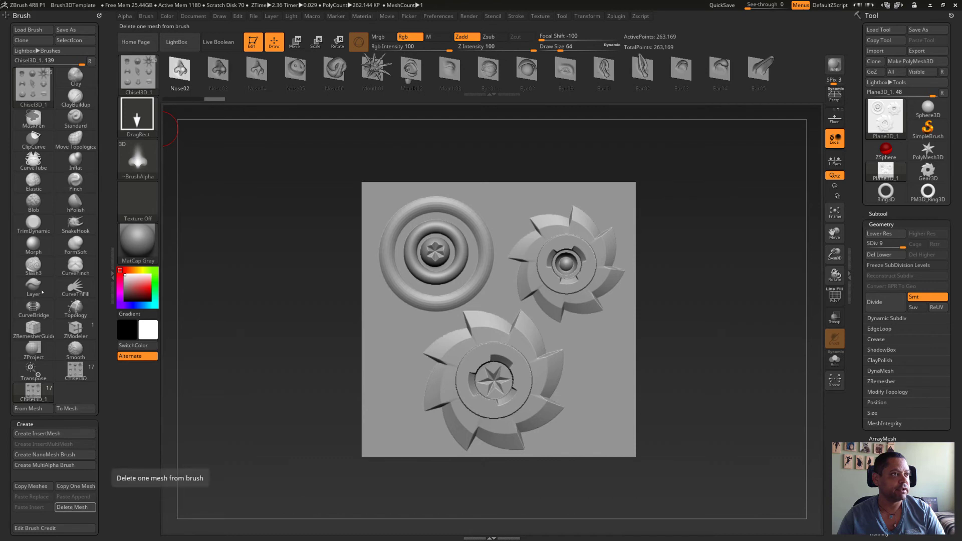
pyautogui.click(71, 507)
pyautogui.click(72, 508)
pyautogui.click(71, 507)
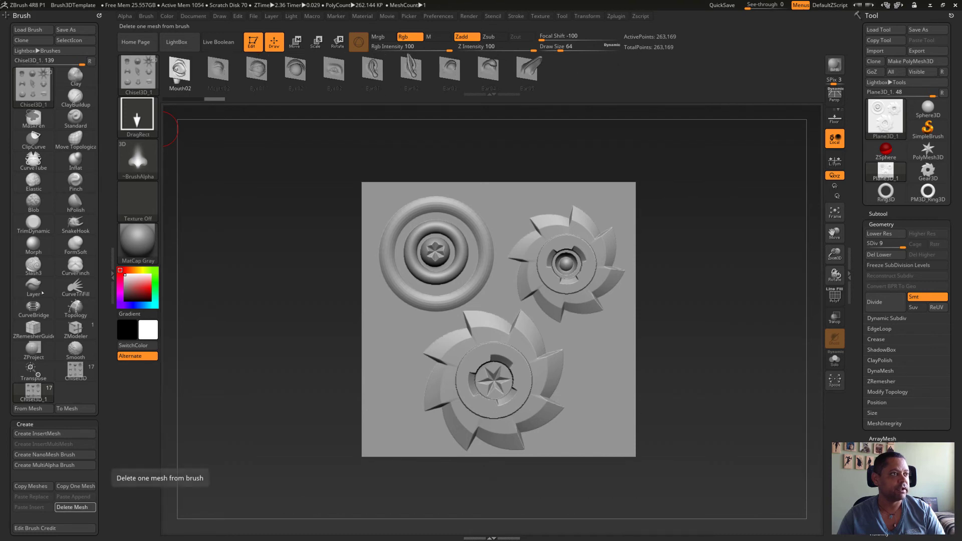
pyautogui.click(72, 507)
pyautogui.click(72, 507)
pyautogui.click(71, 507)
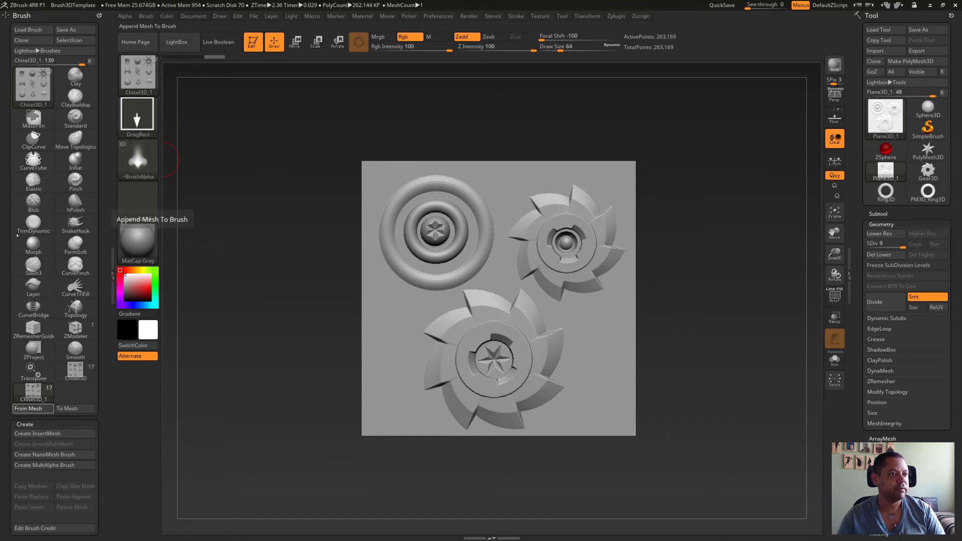
pyautogui.click(30, 409)
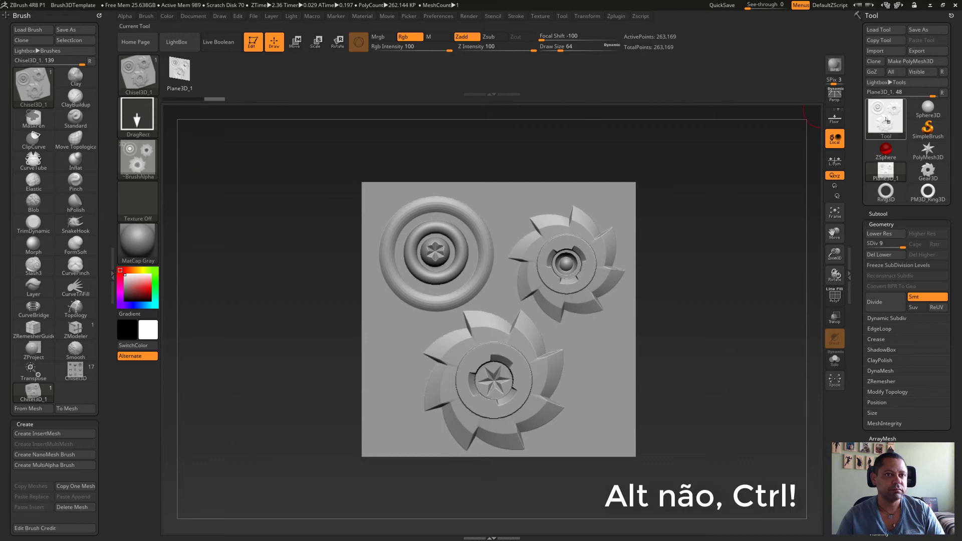
# Paint and clear a test mask beside the lower gear, then choose the MaskCircle brush
pyautogui.press('ctrl')
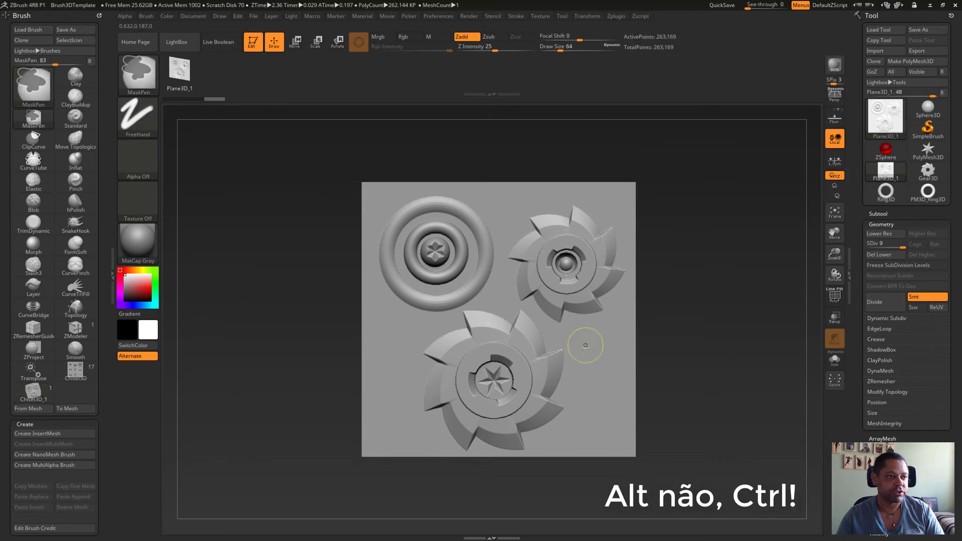
pyautogui.keyDown('ctrl'); pyautogui.moveTo(590, 340); pyautogui.dragTo(622, 389); pyautogui.keyUp('ctrl')
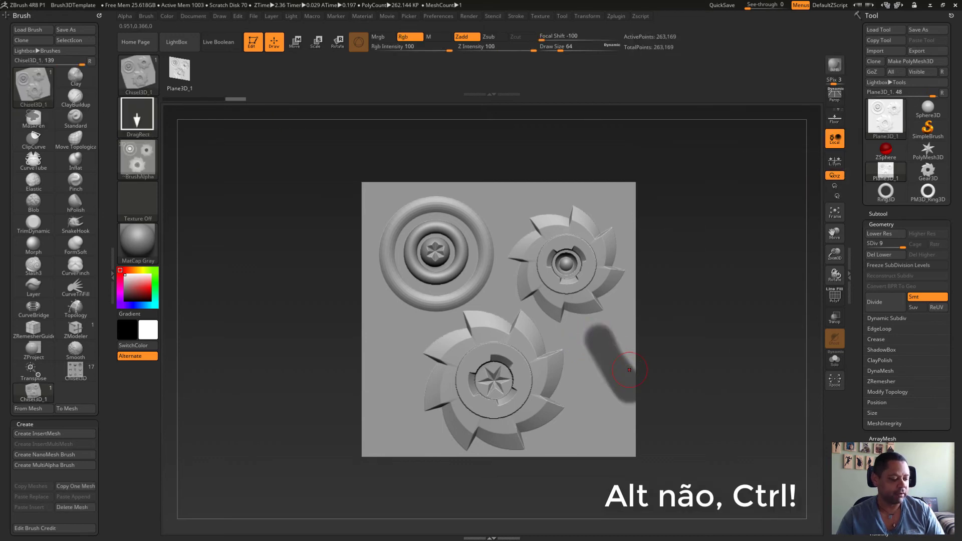
pyautogui.keyDown('ctrl'); pyautogui.click(699, 271); pyautogui.keyUp('ctrl')
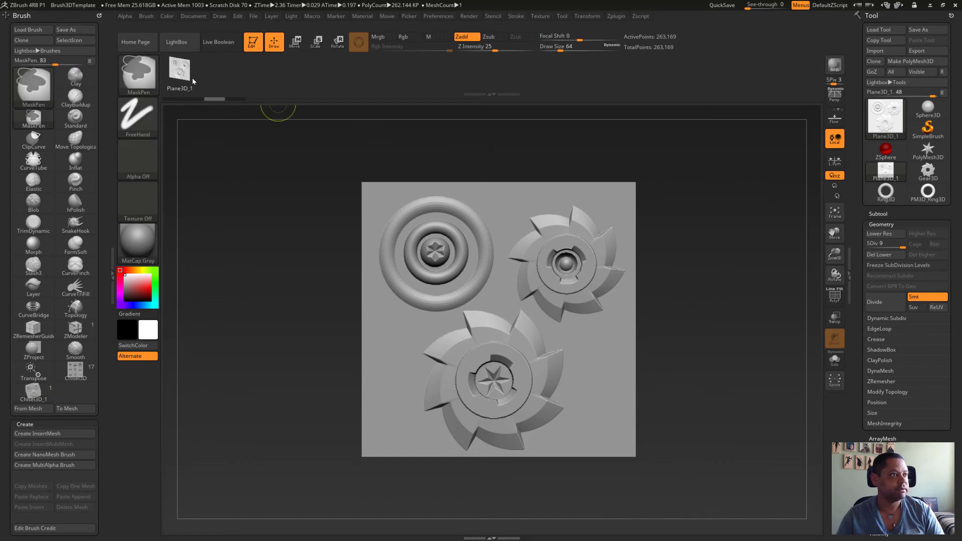
pyautogui.click(133, 75)
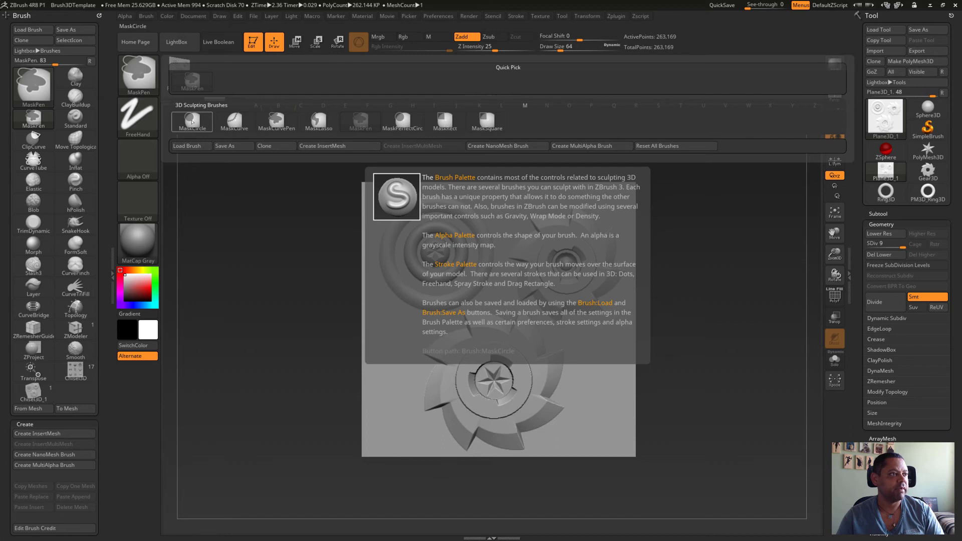
pyautogui.click(192, 122)
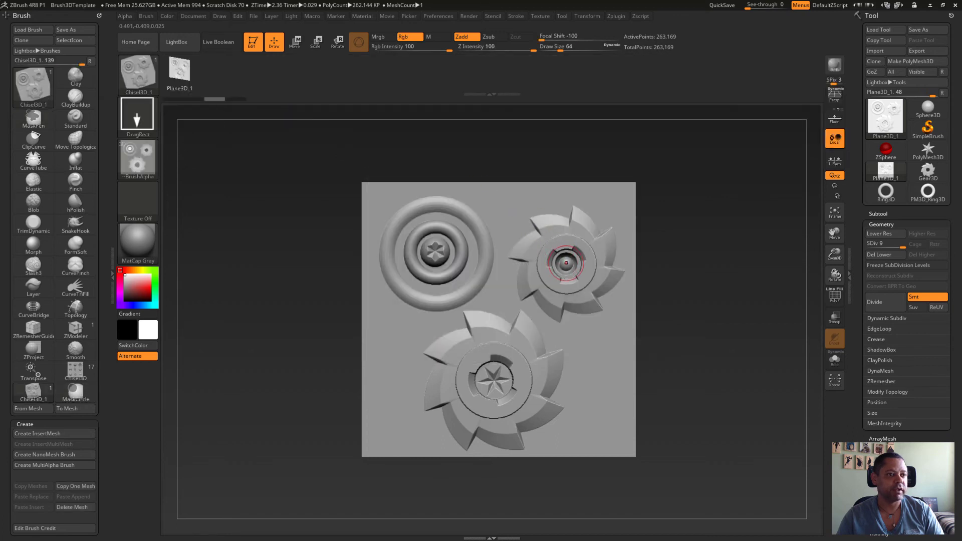
# Try a SelectRect over the right gear and undo it, then drag a mask circle from its centre
pyautogui.press('ctrl')
pyautogui.hotkey('ctrl', 'shift')
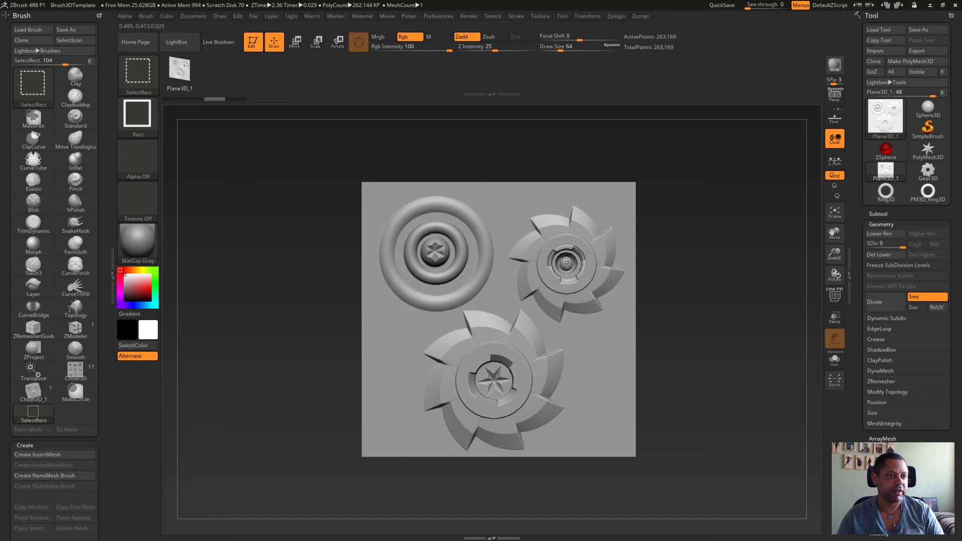
pyautogui.moveTo(566, 264)
pyautogui.keyDown('ctrl'); pyautogui.keyDown('shift'); pyautogui.mouseDown()
pyautogui.moveTo(582, 278)
pyautogui.moveTo(573, 268)
pyautogui.mouseUp(); pyautogui.keyUp('shift'); pyautogui.keyUp('ctrl')
pyautogui.hotkey('ctrl', 'z')
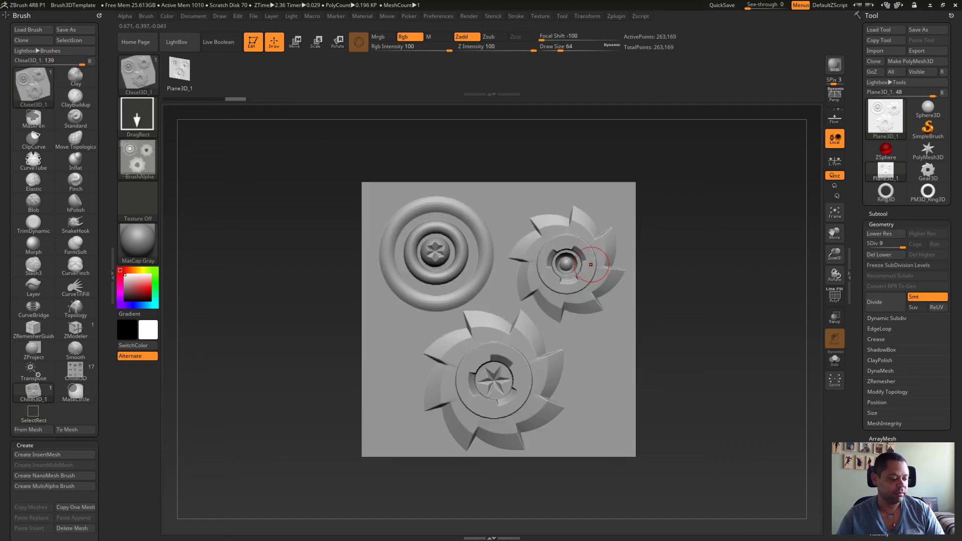
pyautogui.press('ctrl')
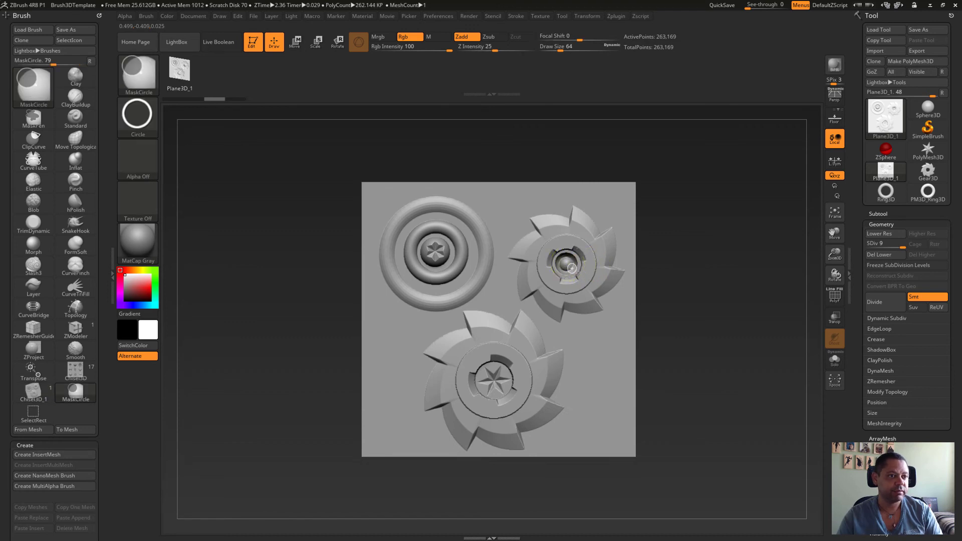
pyautogui.keyDown('ctrl'); pyautogui.moveTo(572, 268); pyautogui.dragTo(672, 369); pyautogui.keyUp('ctrl')
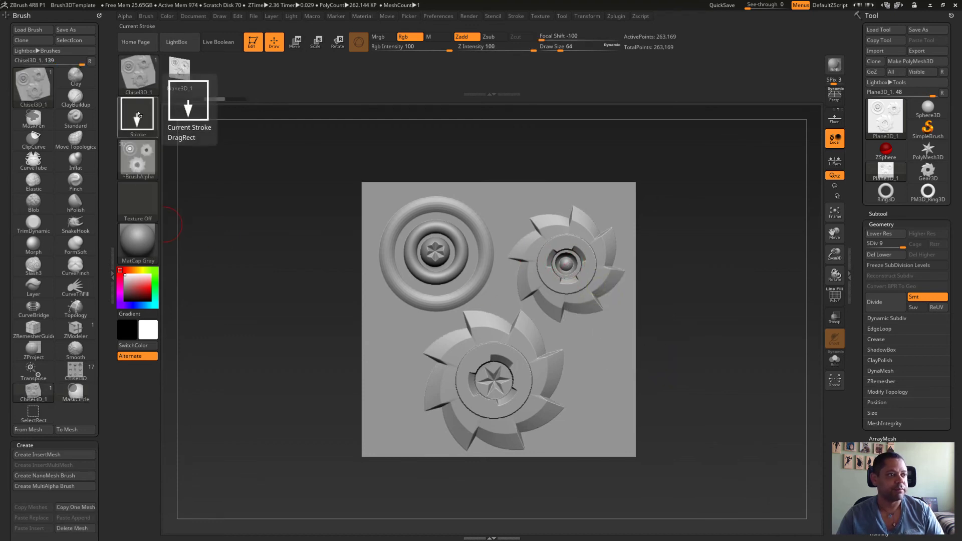
pyautogui.press('s')
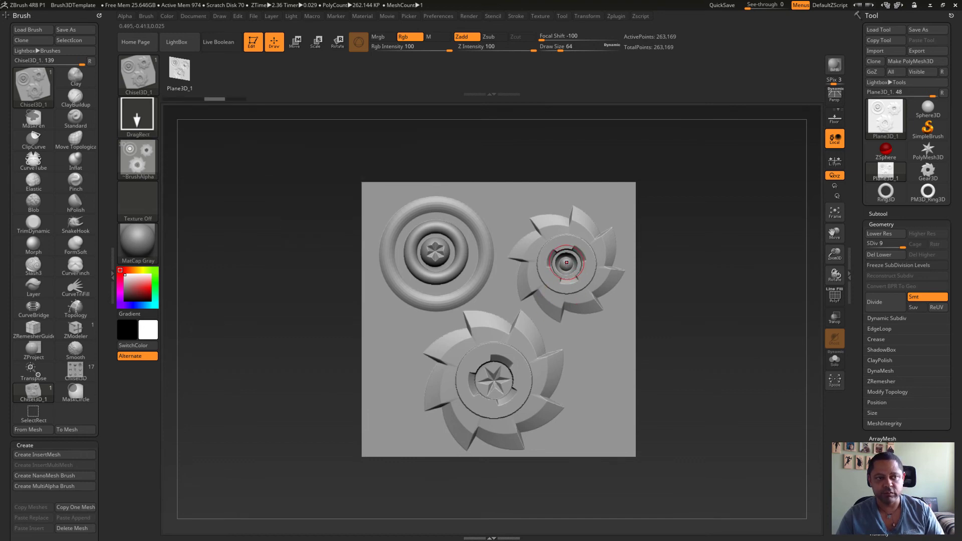
pyautogui.press('ctrl')
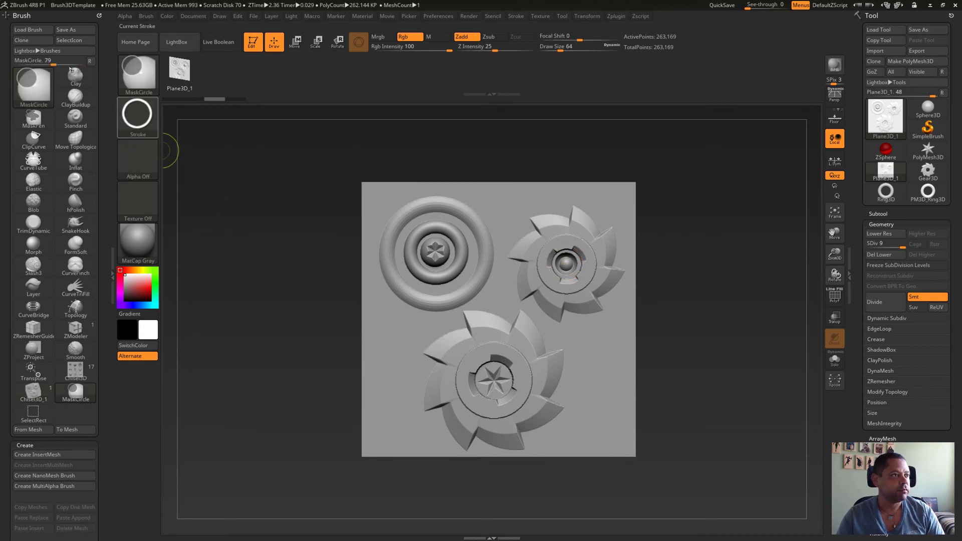
# Set MaskCircle's stroke to DragRect, test a mask on the upper-right gear, and clear it
pyautogui.click(137, 116)
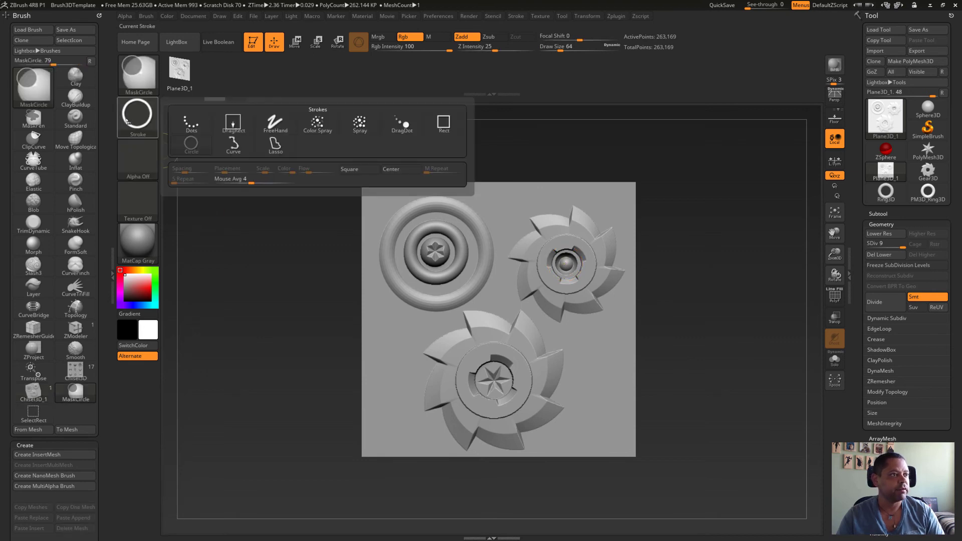
pyautogui.click(234, 123)
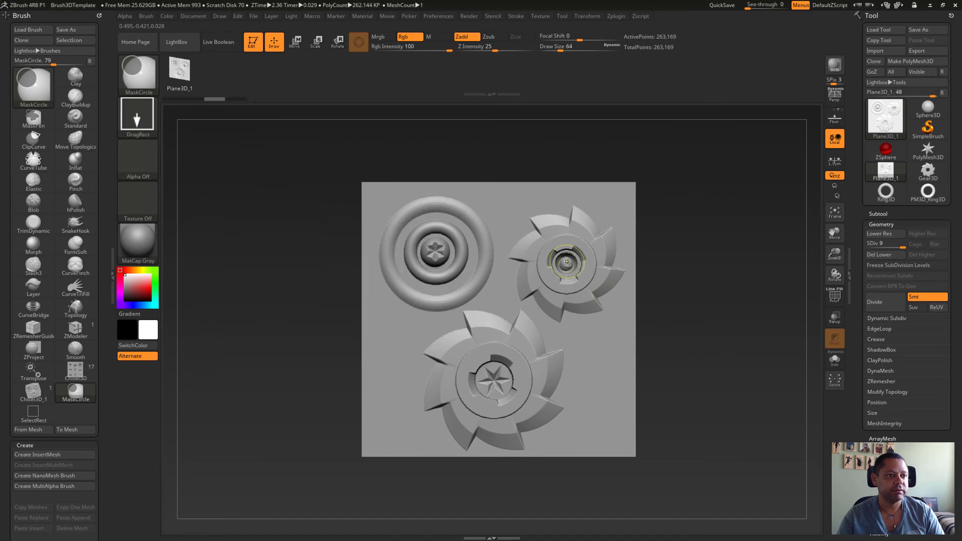
pyautogui.moveTo(566, 264); pyautogui.dragTo(629, 319)
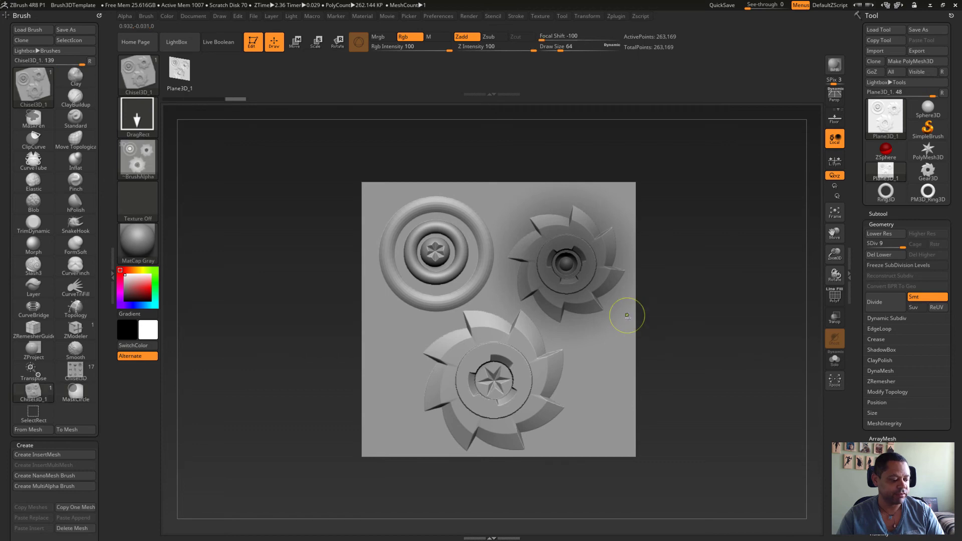
pyautogui.keyDown('ctrl'); pyautogui.moveTo(646, 325); pyautogui.dragTo(672, 333); pyautogui.keyUp('ctrl')
# Compare the masking stroke types and reselect MaskCircle from the brush picker
pyautogui.click(137, 113)
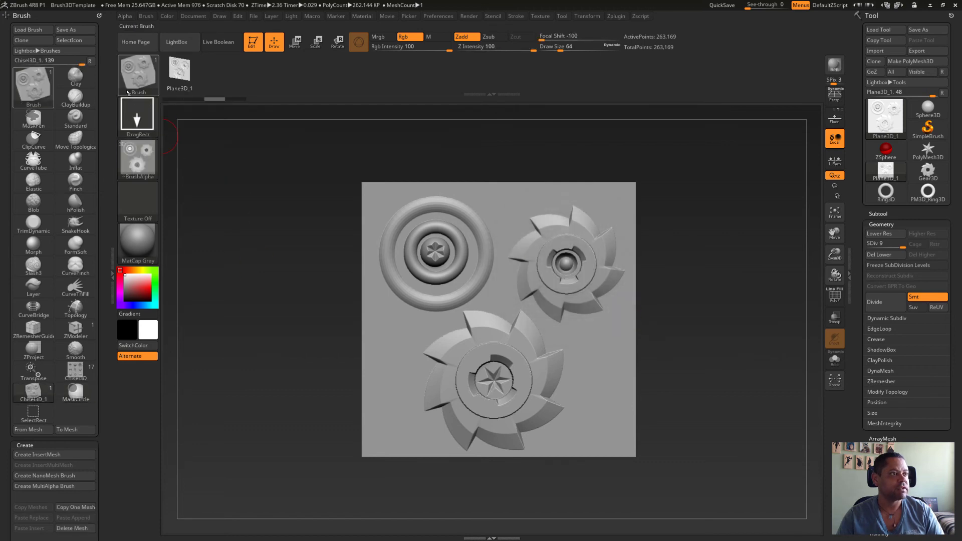
pyautogui.click(135, 108)
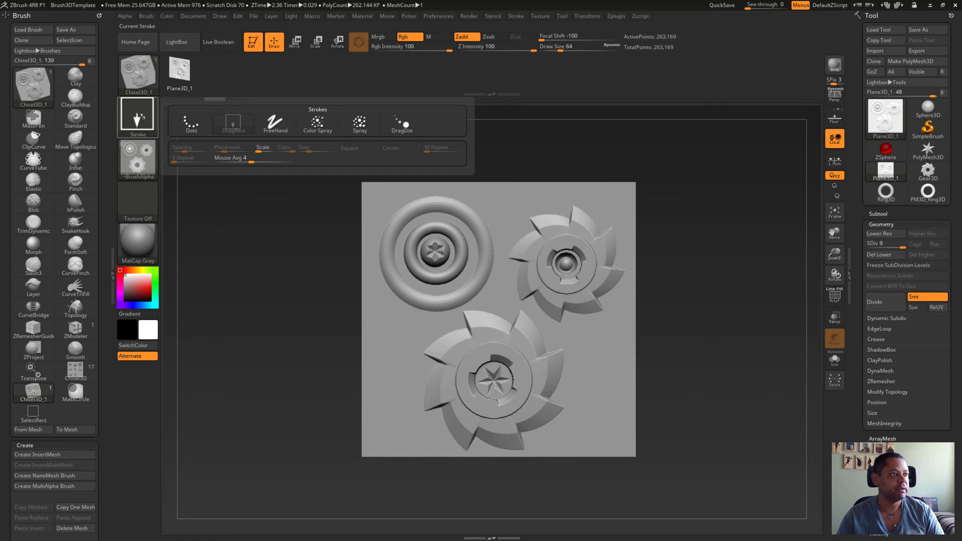
pyautogui.press('ctrl')
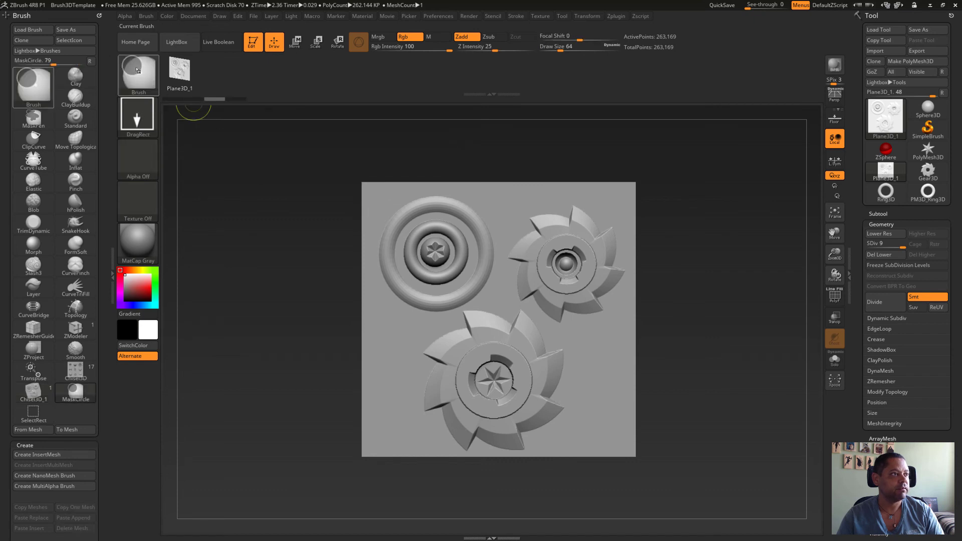
pyautogui.keyDown('ctrl'); pyautogui.click(137, 70); pyautogui.keyUp('ctrl')
pyautogui.moveTo(137, 116)
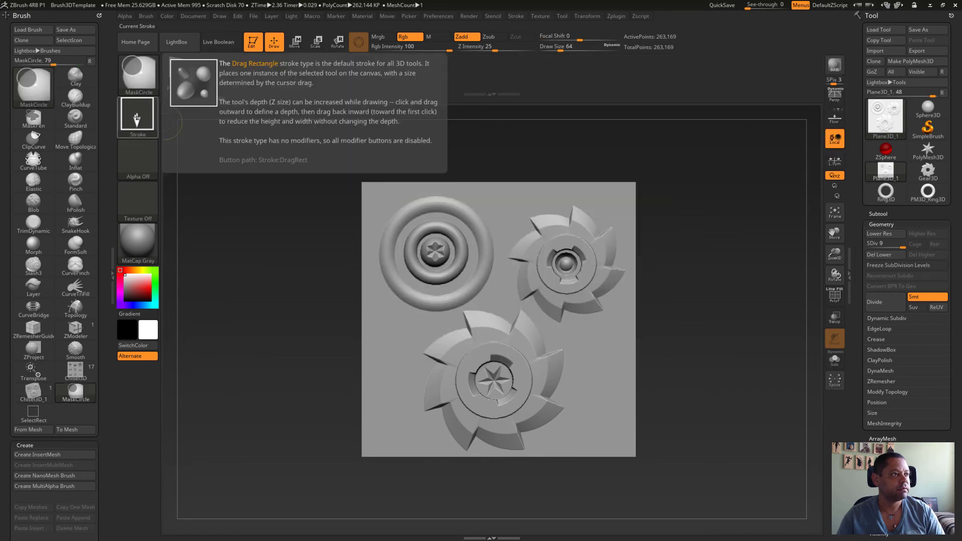
pyautogui.click(138, 75)
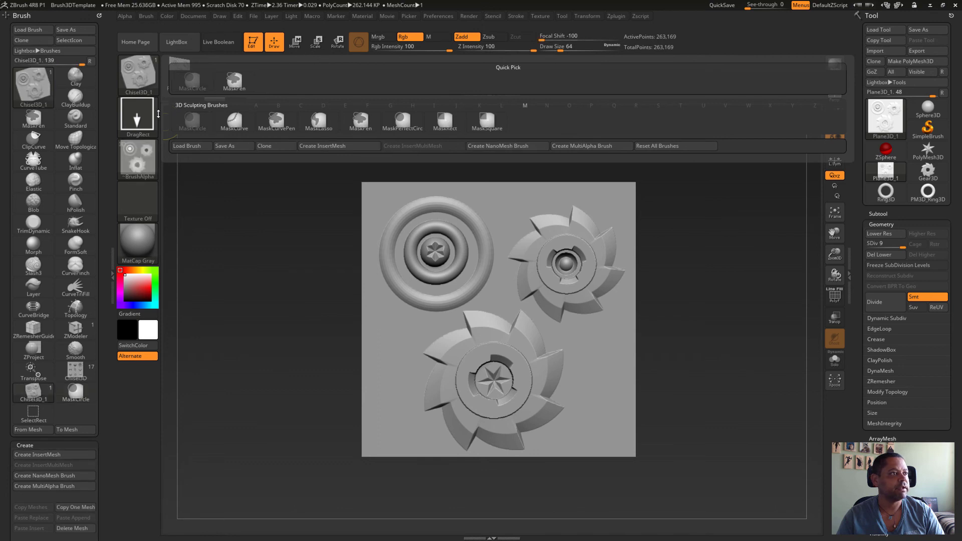
pyautogui.press('ctrl')
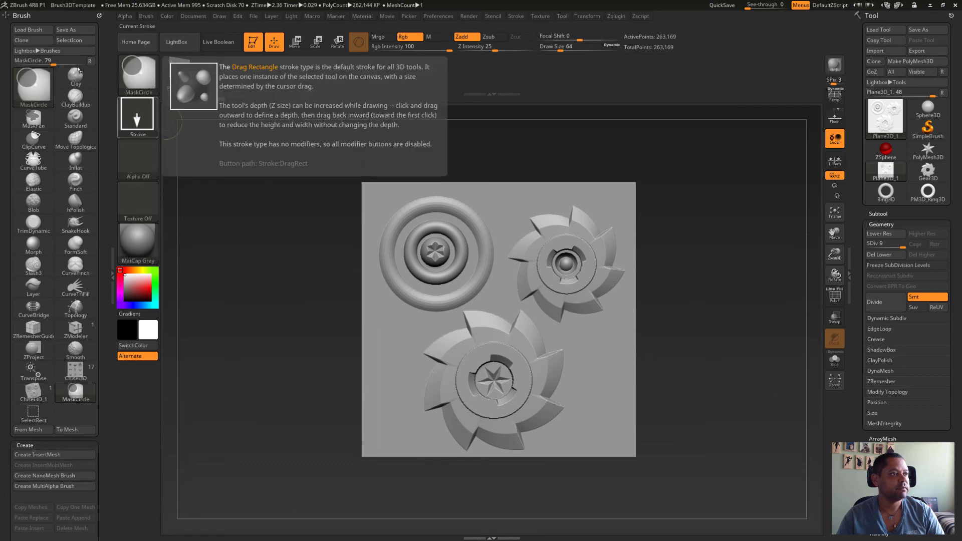
pyautogui.click(137, 118)
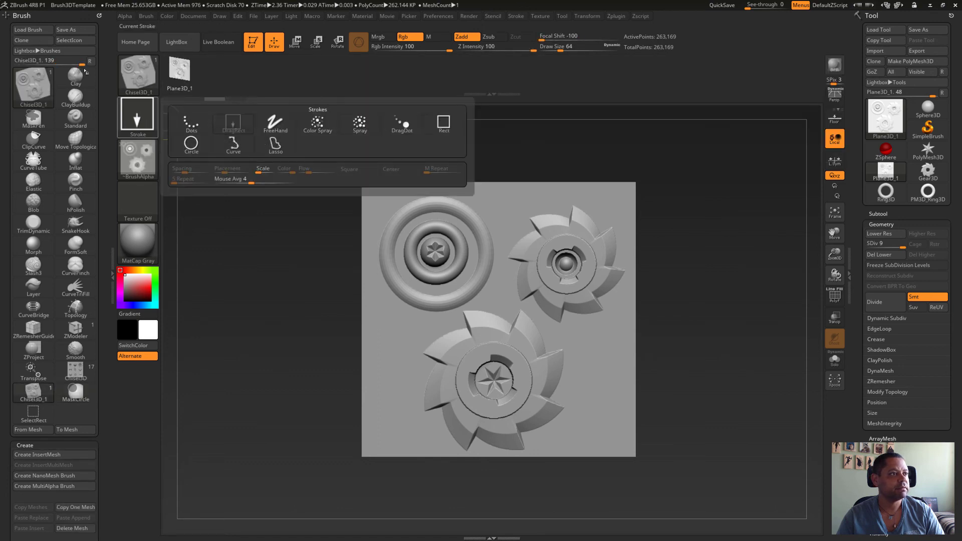
pyautogui.click(145, 113)
pyautogui.press('ctrl')
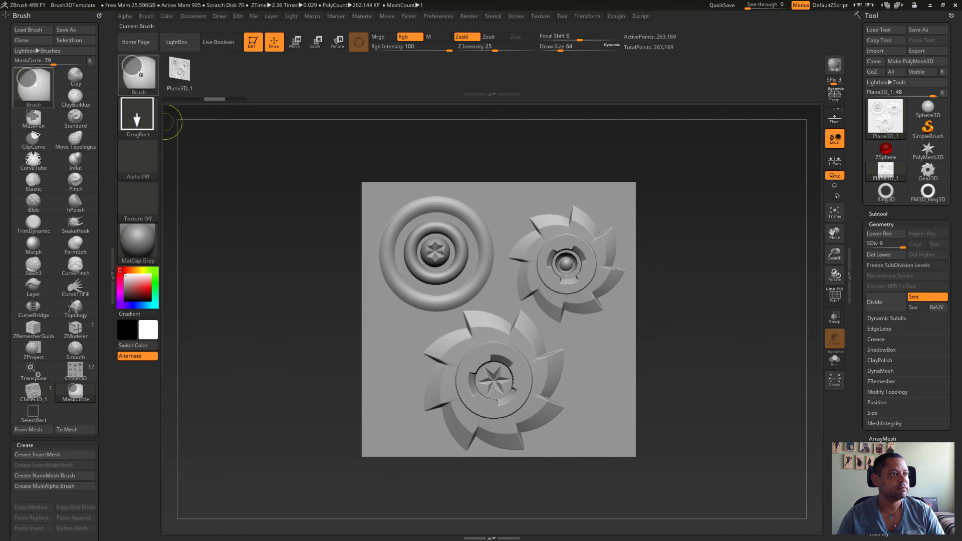
pyautogui.click(138, 74)
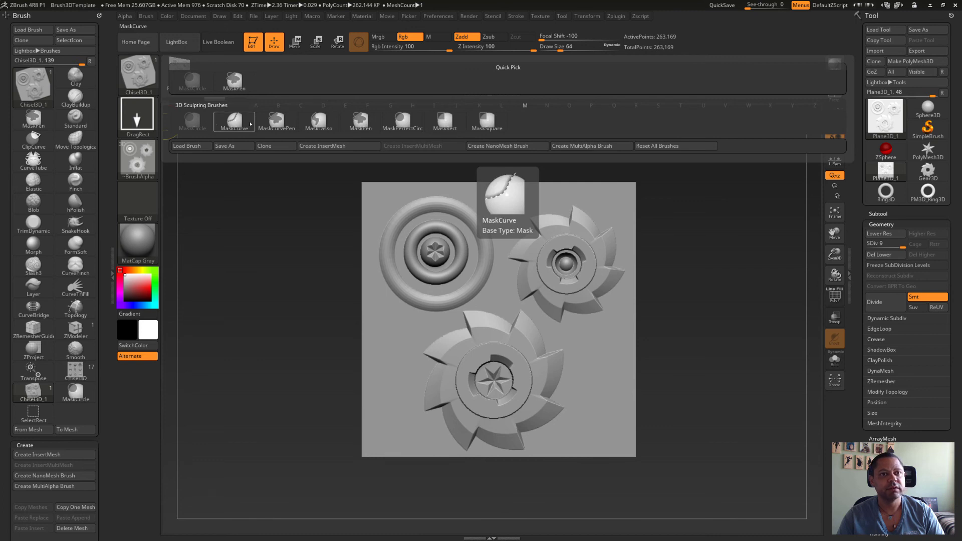
pyautogui.click(186, 122)
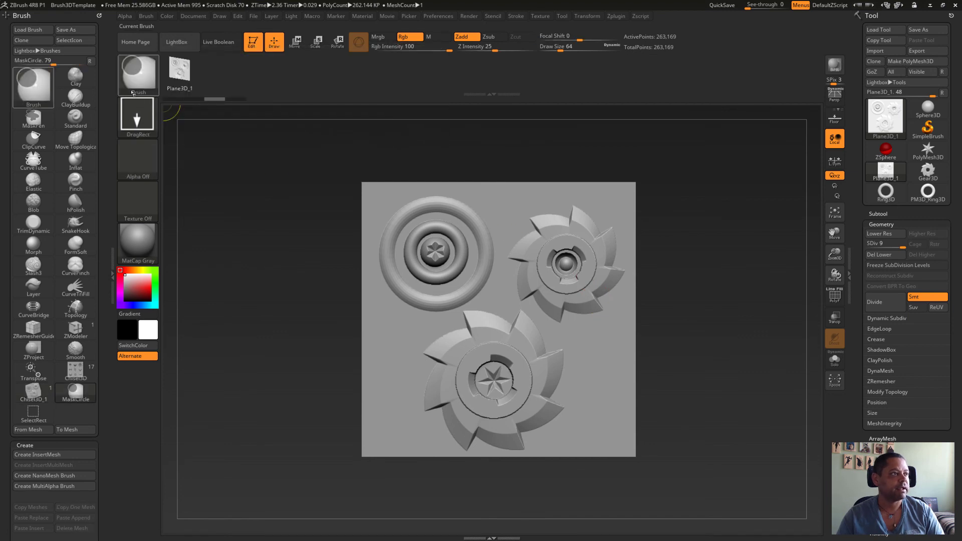
pyautogui.keyDown('ctrl'); pyautogui.click(138, 75); pyautogui.keyUp('ctrl')
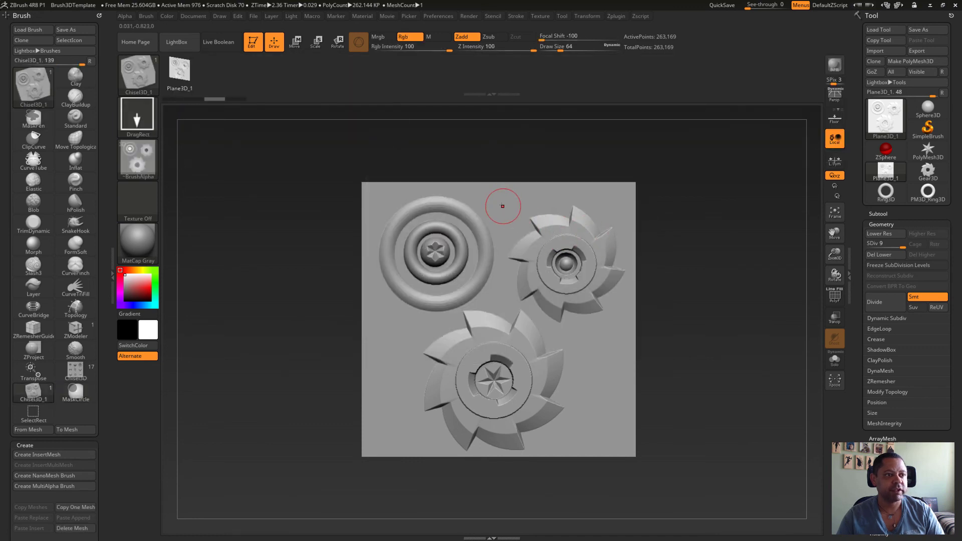
# Choose MaskPerfectCircle, mask around the upper-right gear, and invert the mask
pyautogui.press('ctrl')
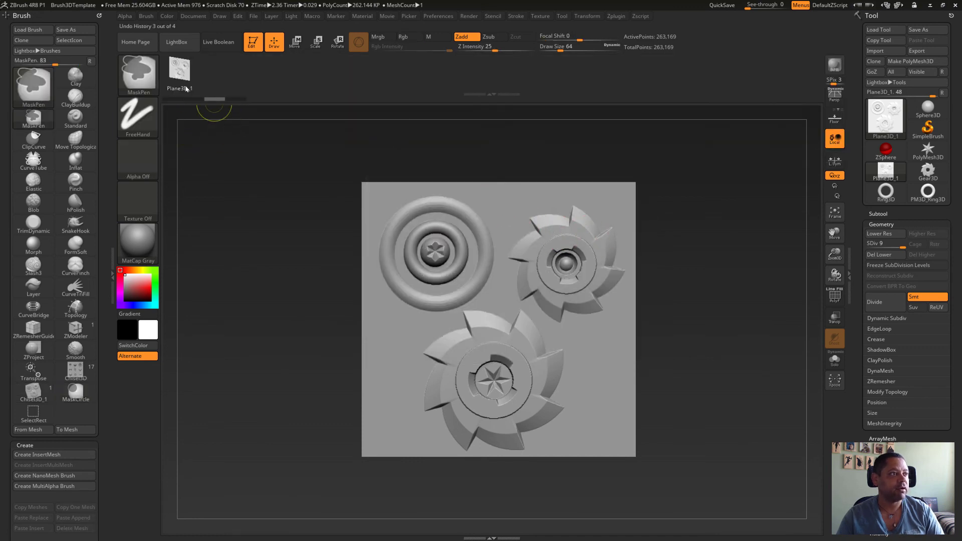
pyautogui.click(139, 80)
pyautogui.moveTo(319, 123)
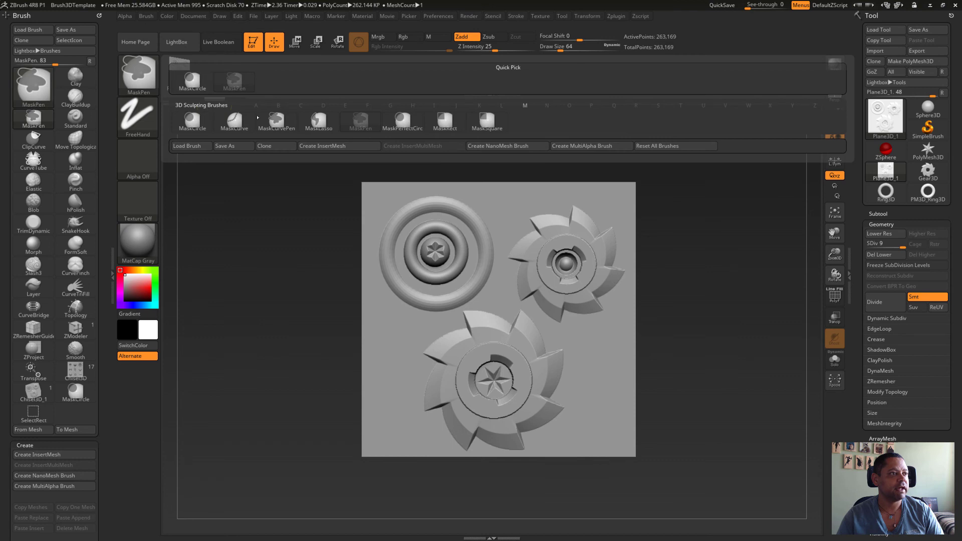
pyautogui.click(404, 120)
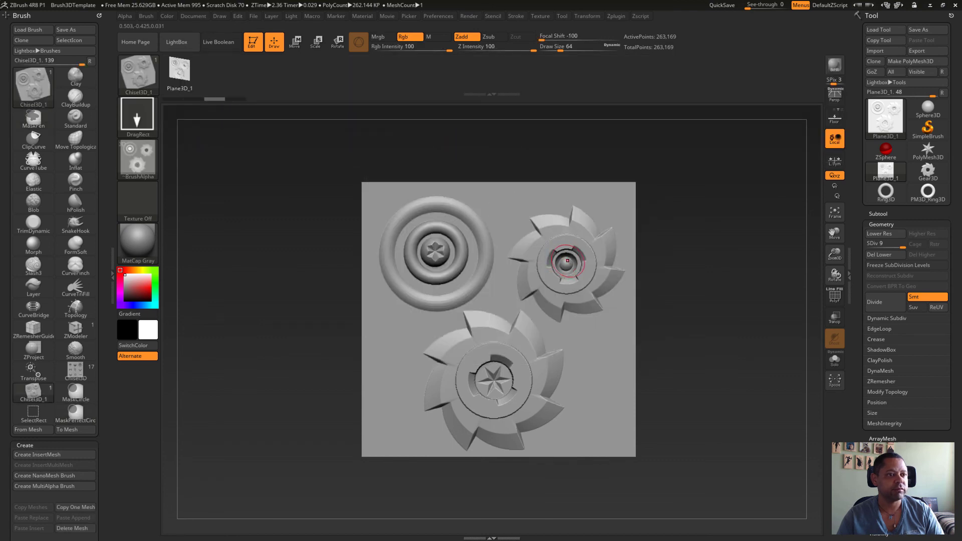
pyautogui.moveTo(567, 264); pyautogui.dragTo(644, 312)
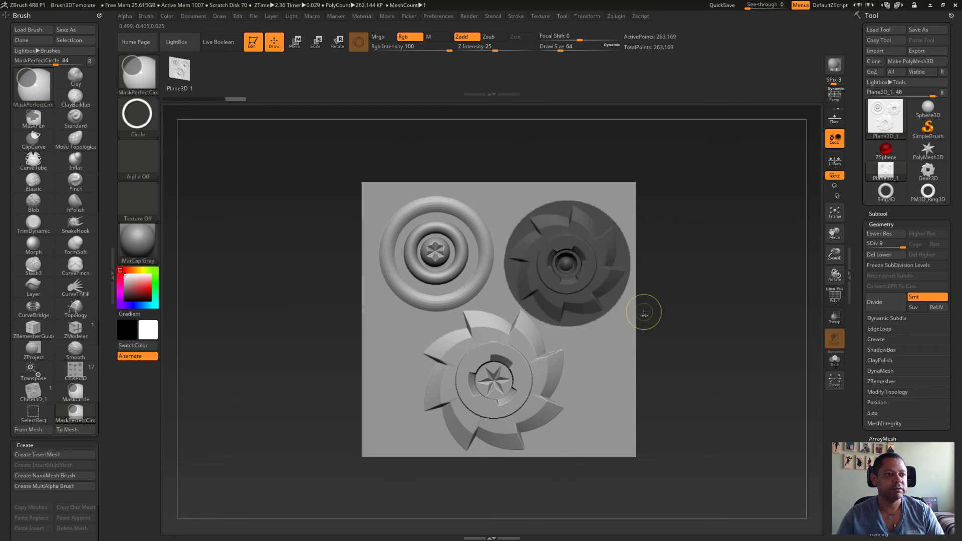
pyautogui.keyDown('ctrl'); pyautogui.click(727, 269); pyautogui.keyUp('ctrl')
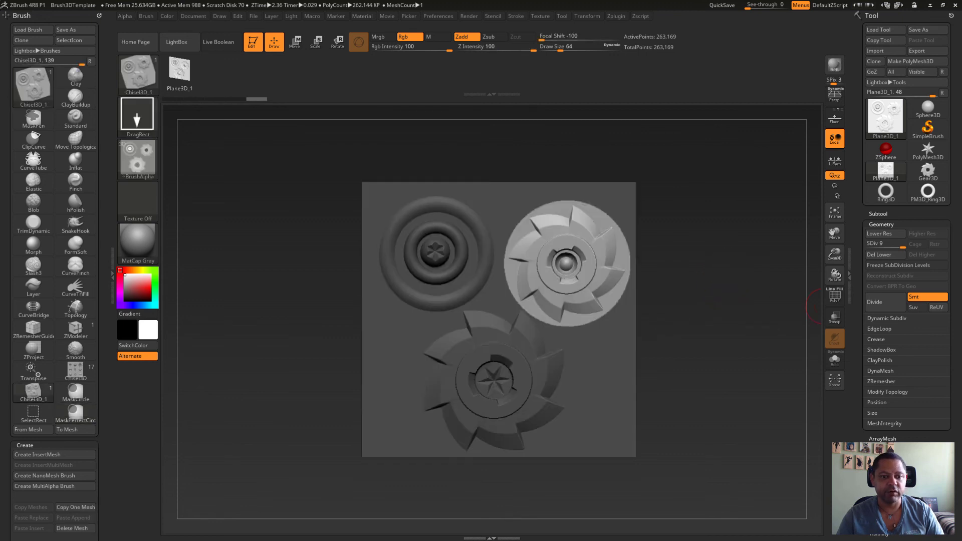
# Flatten the unmasked gear into the plane with Deformation > Morph to Grid
pyautogui.click(881, 224)
pyautogui.click(885, 308)
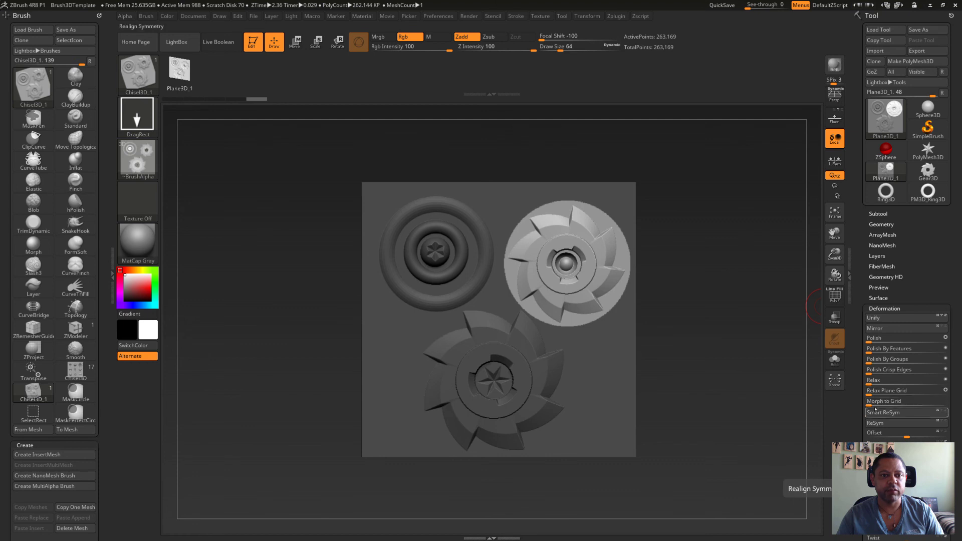
pyautogui.moveTo(872, 406); pyautogui.dragTo(945, 406)
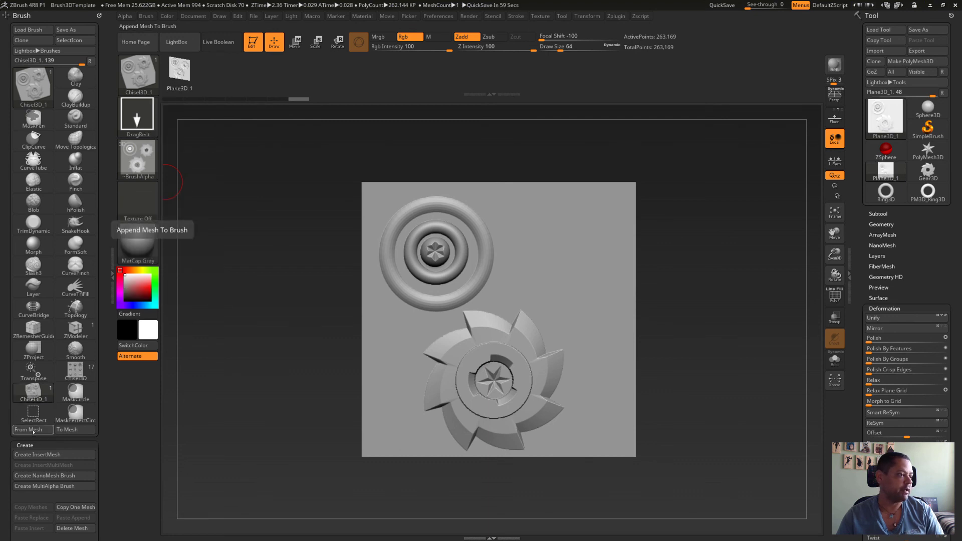
# Append the plane mesh to Chisel3D_1, test-stamp a gear and ring, then undo it
pyautogui.click(31, 430)
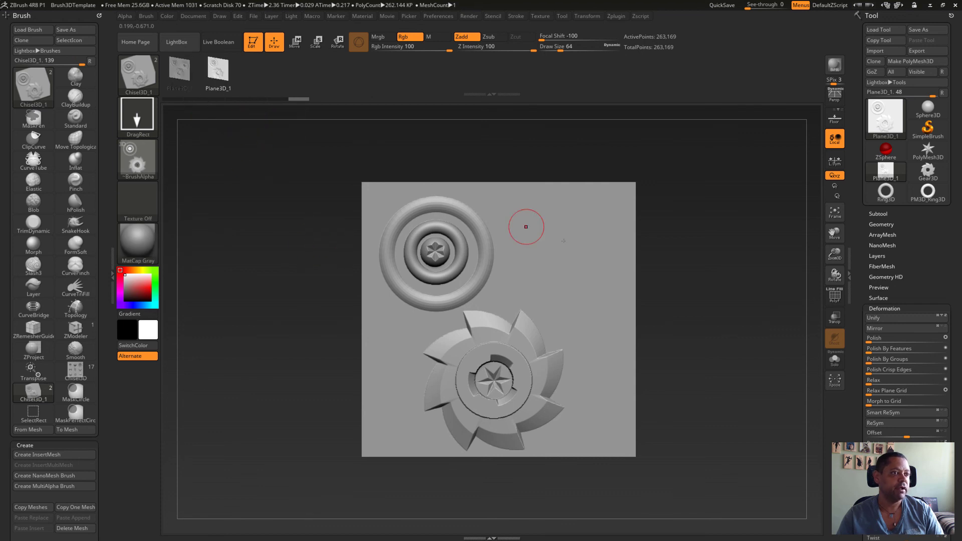
pyautogui.moveTo(575, 260); pyautogui.dragTo(637, 296)
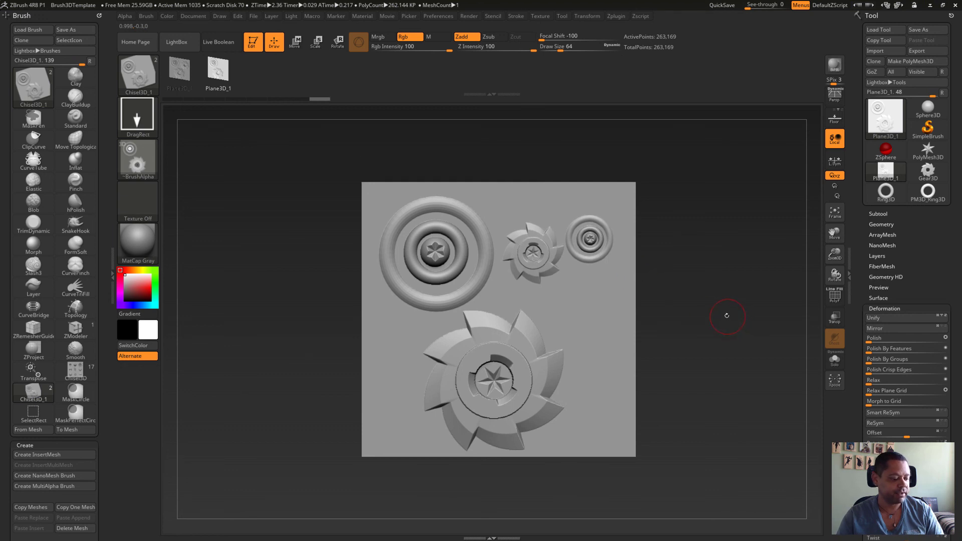
pyautogui.hotkey('ctrl', 'z')
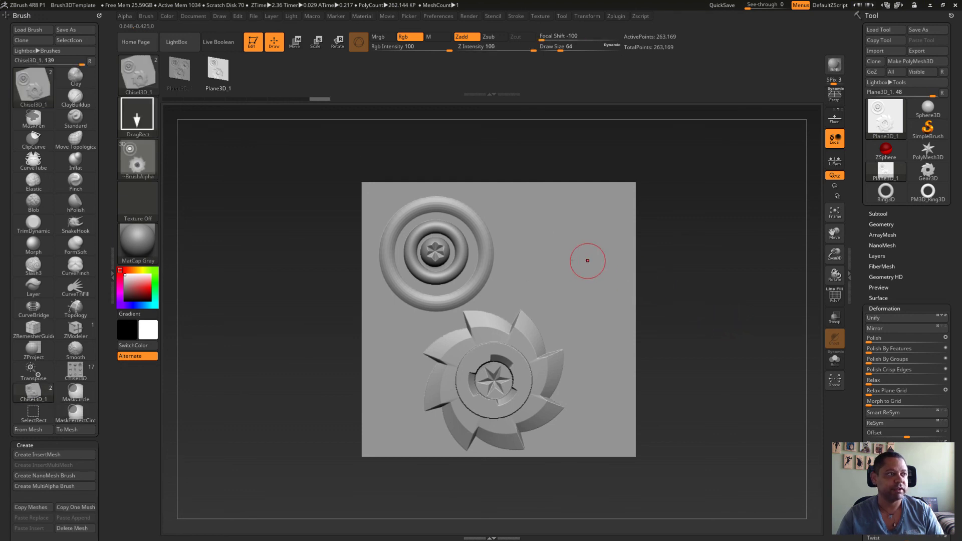
# Stamp a gear-and-ring cluster at the plane's upper right and append it as a third mesh
pyautogui.click(179, 72)
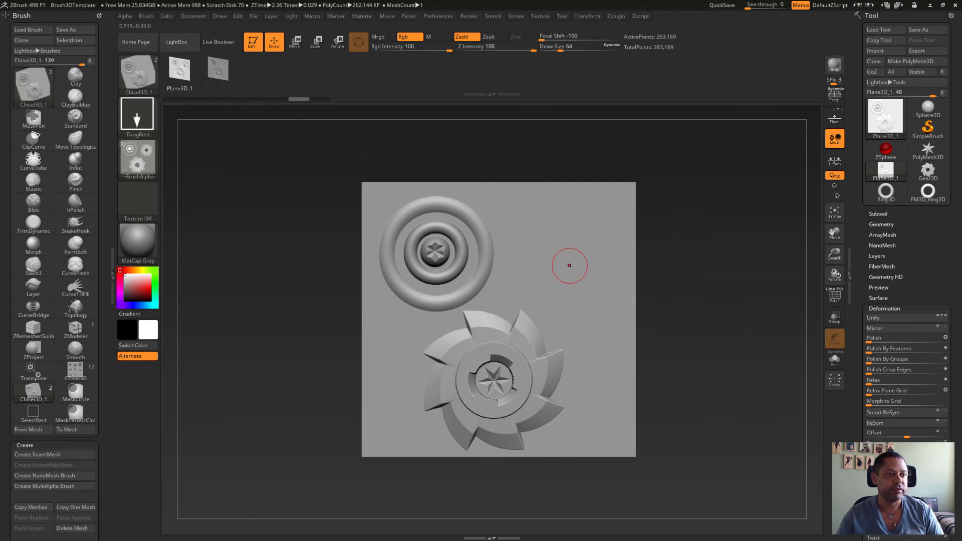
pyautogui.moveTo(570, 263)
pyautogui.mouseDown()
pyautogui.moveTo(600, 332)
pyautogui.moveTo(647, 268)
pyautogui.mouseUp()
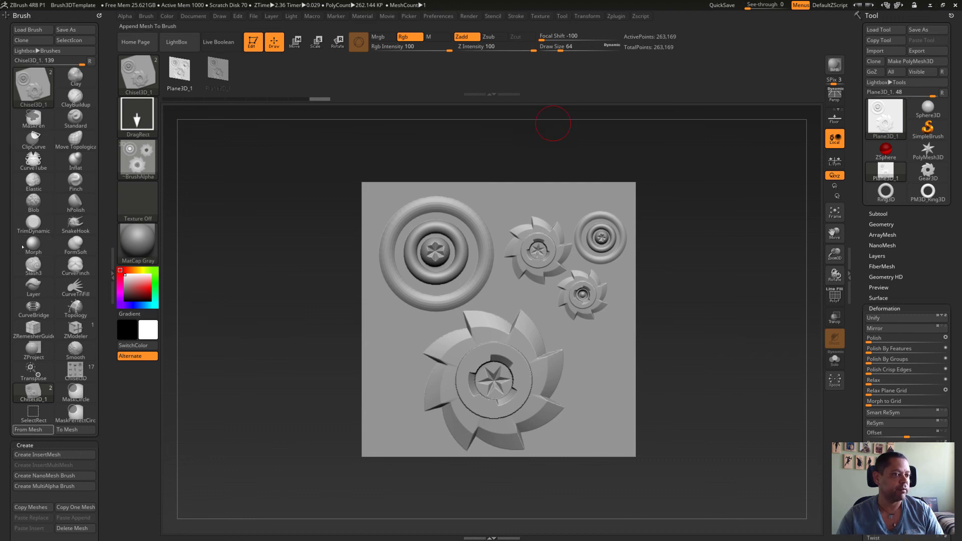
pyautogui.click(28, 430)
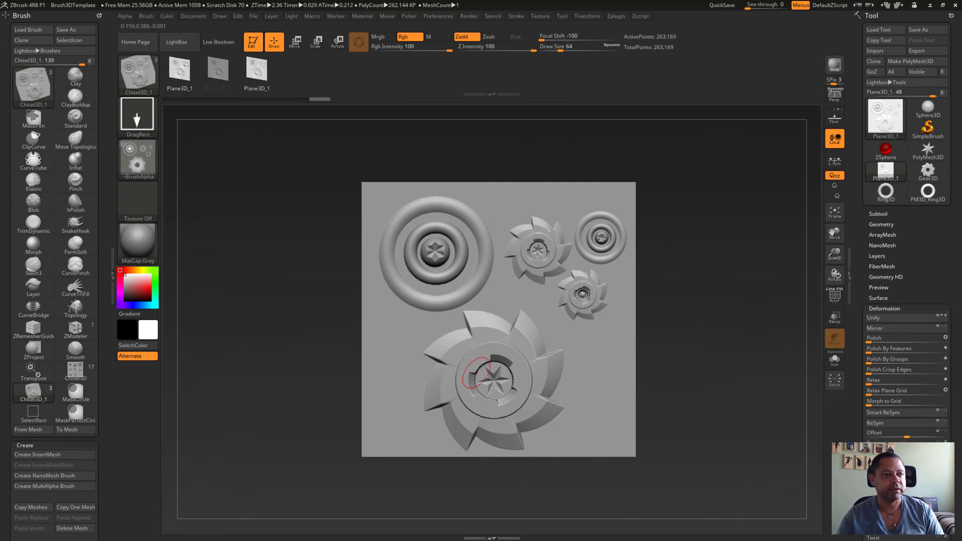